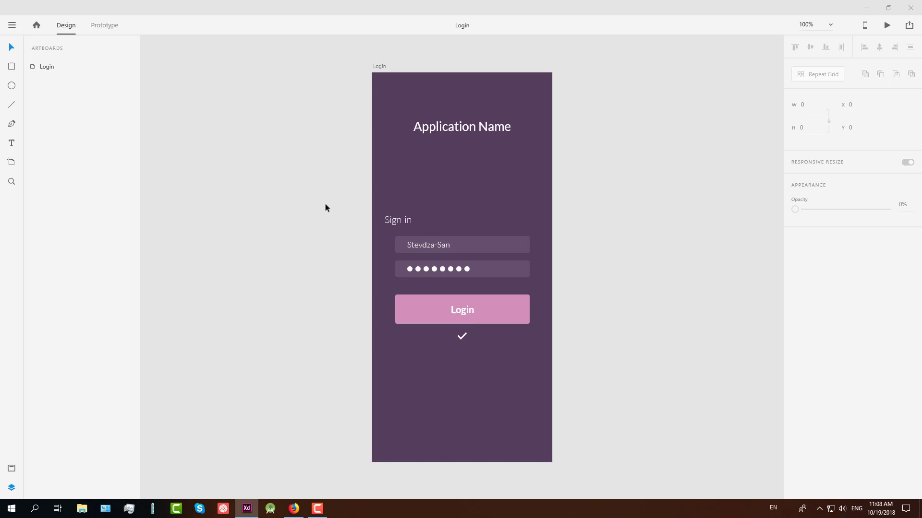
# Minimize Adobe XD, start a new Untitled pie, and arrange the editor and Preview windows side by side.
pyautogui.click(866, 8)
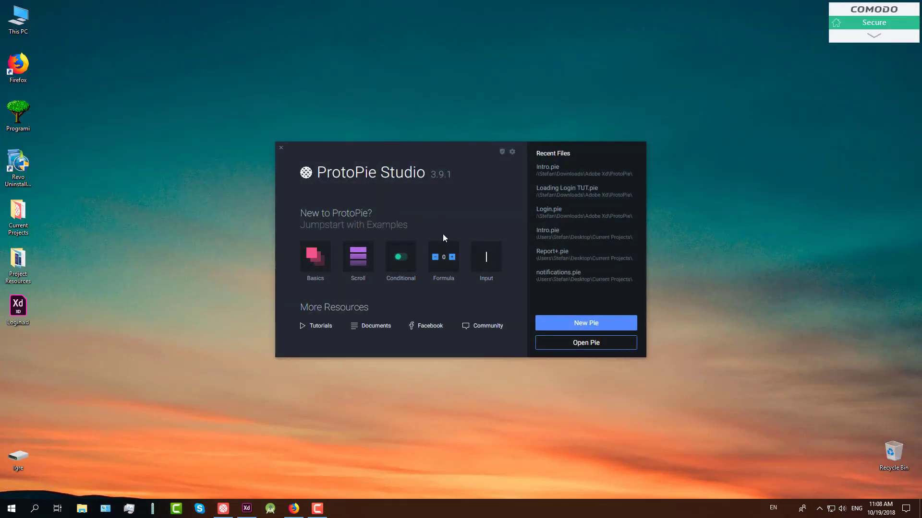
pyautogui.click(591, 328)
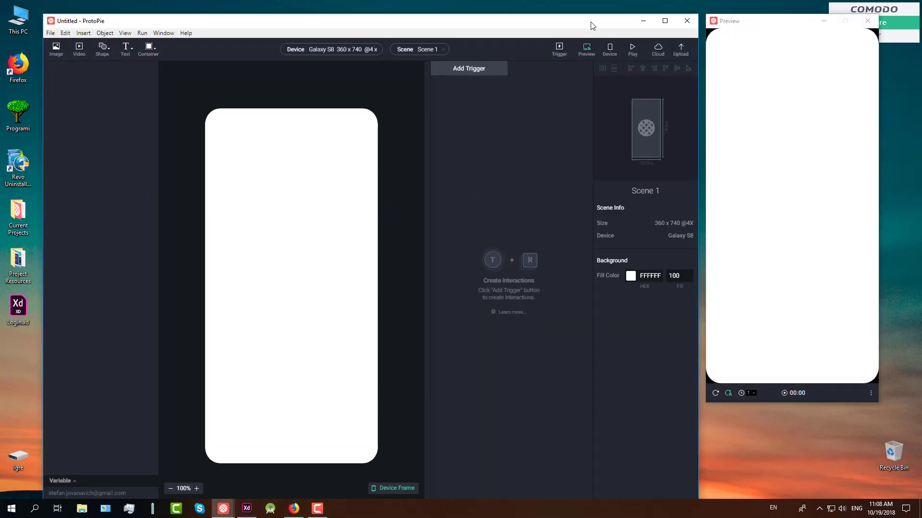
pyautogui.moveTo(591, 26); pyautogui.dragTo(550, 15)
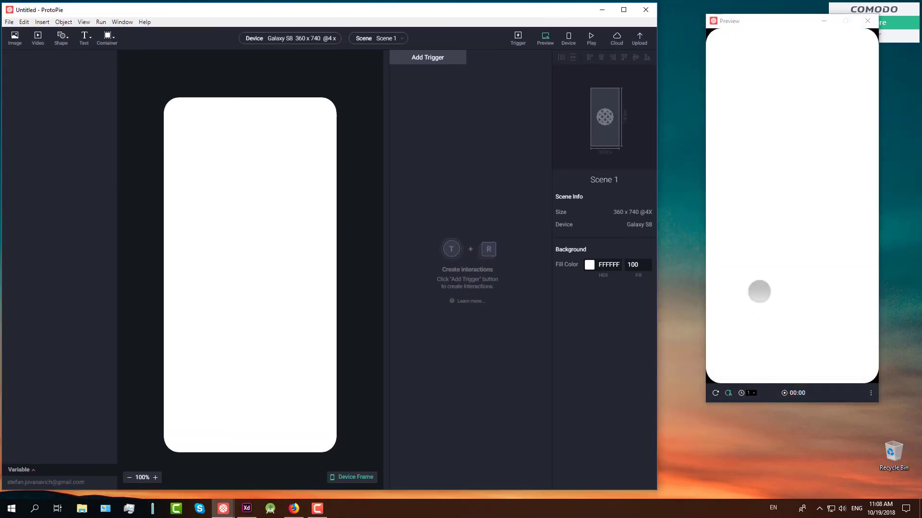
pyautogui.moveTo(657, 362); pyautogui.dragTo(703, 363)
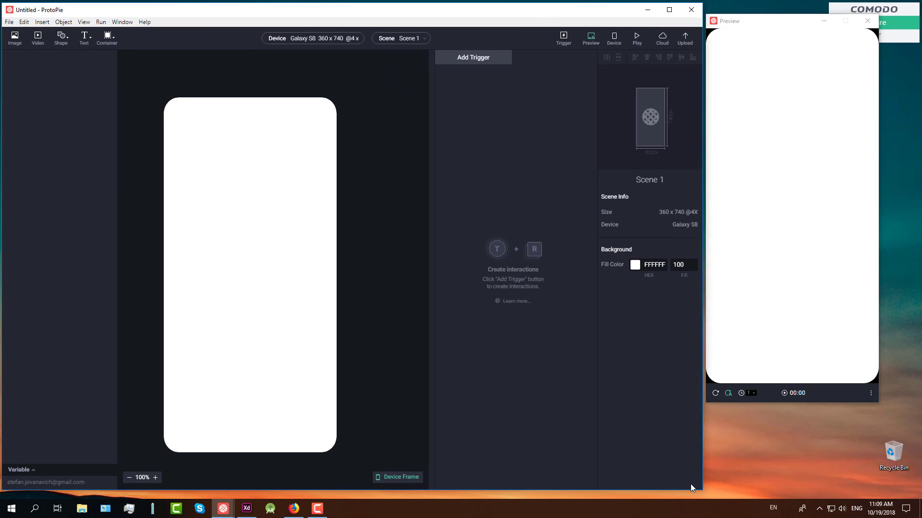
pyautogui.moveTo(787, 27); pyautogui.dragTo(827, 17)
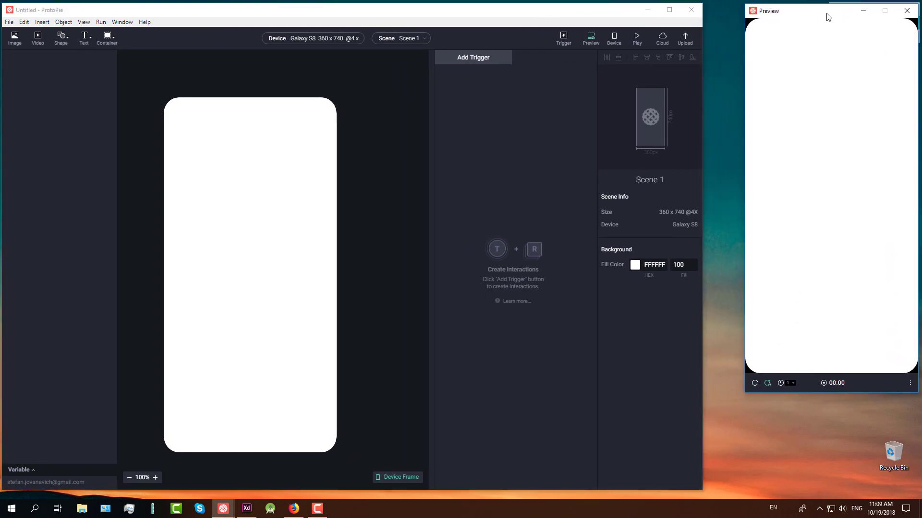
pyautogui.moveTo(701, 146); pyautogui.dragTo(738, 143)
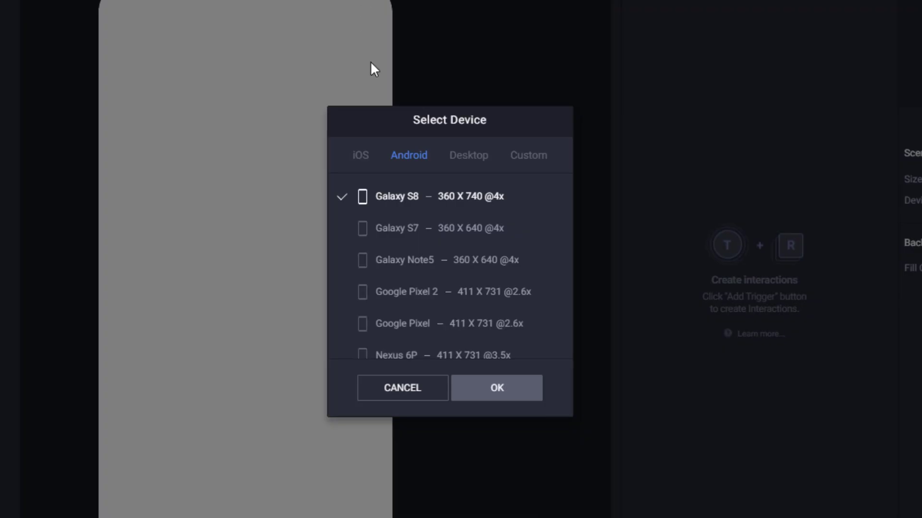
# Set the scene's device to iOS iPhone X (375 x 812).
pyautogui.click(361, 155)
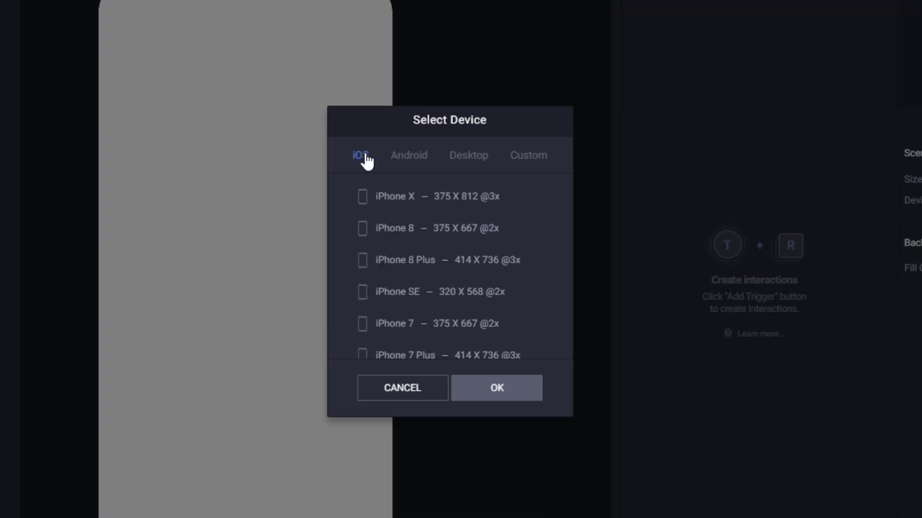
pyautogui.click(423, 198)
pyautogui.click(413, 341)
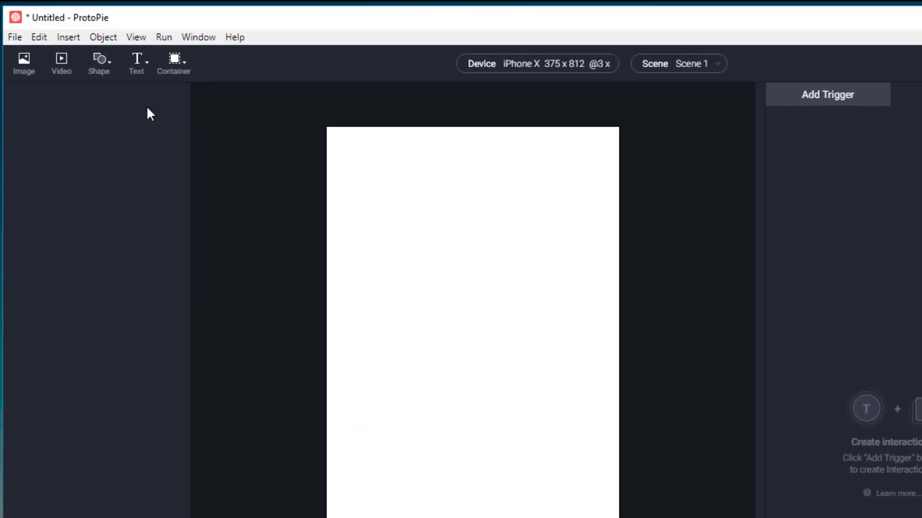
pyautogui.click(10, 34)
pyautogui.moveTo(38, 264)
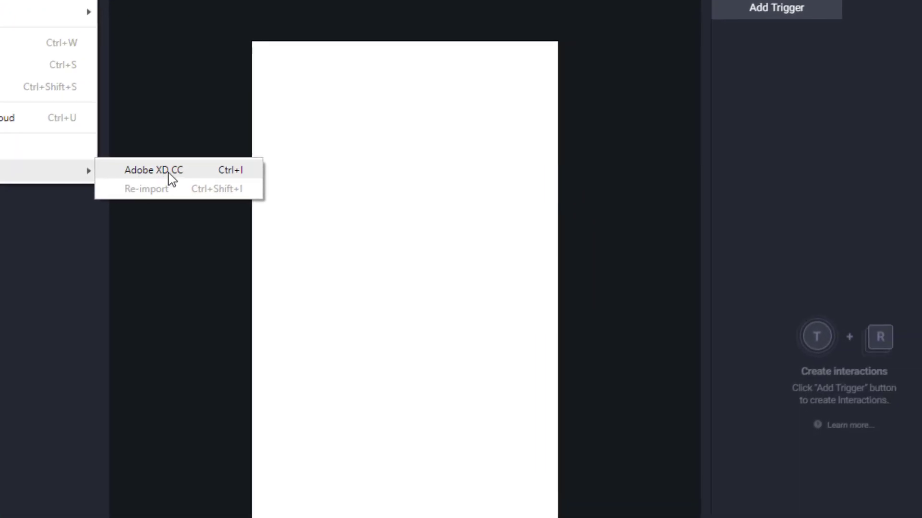
pyautogui.click(250, 262)
pyautogui.click(374, 181)
pyautogui.click(374, 182)
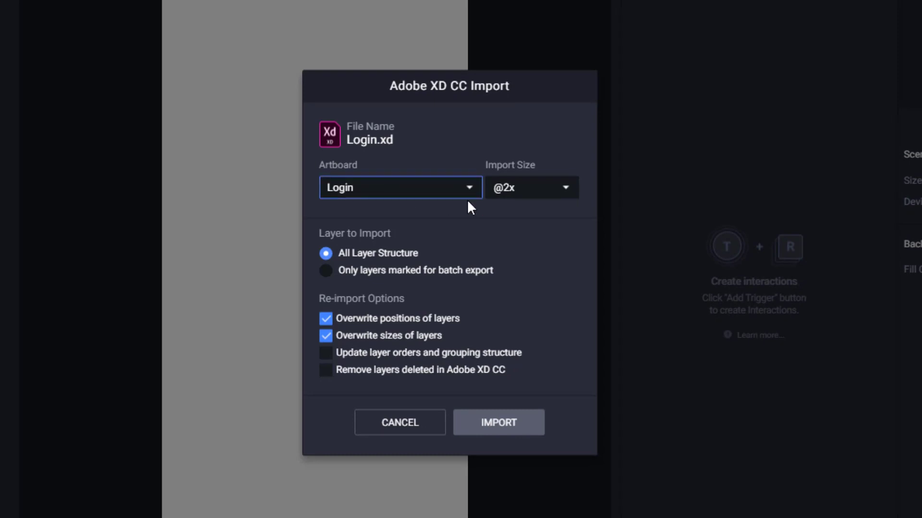
pyautogui.click(545, 183)
pyautogui.click(531, 234)
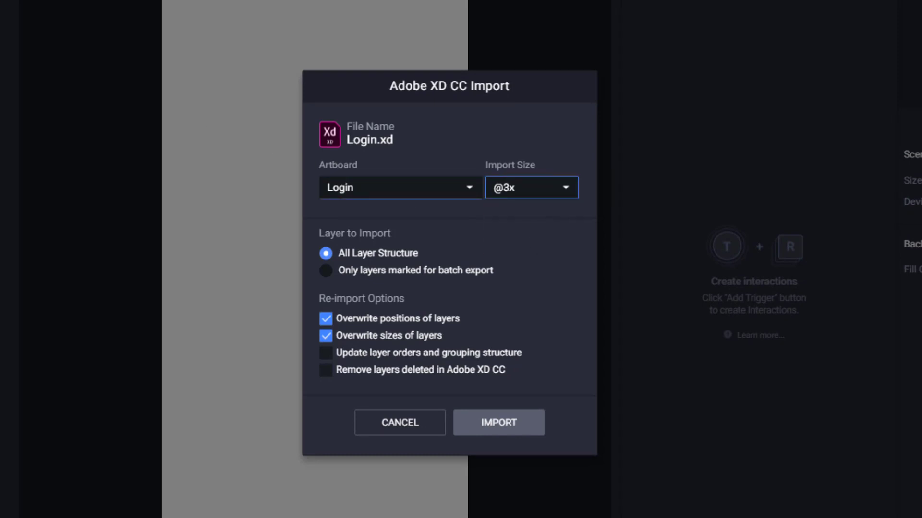
pyautogui.click(327, 354)
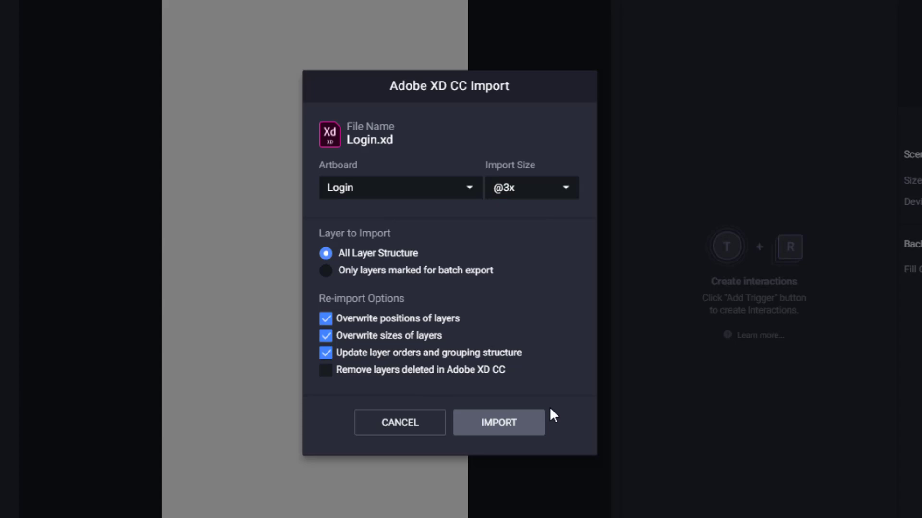
pyautogui.click(506, 438)
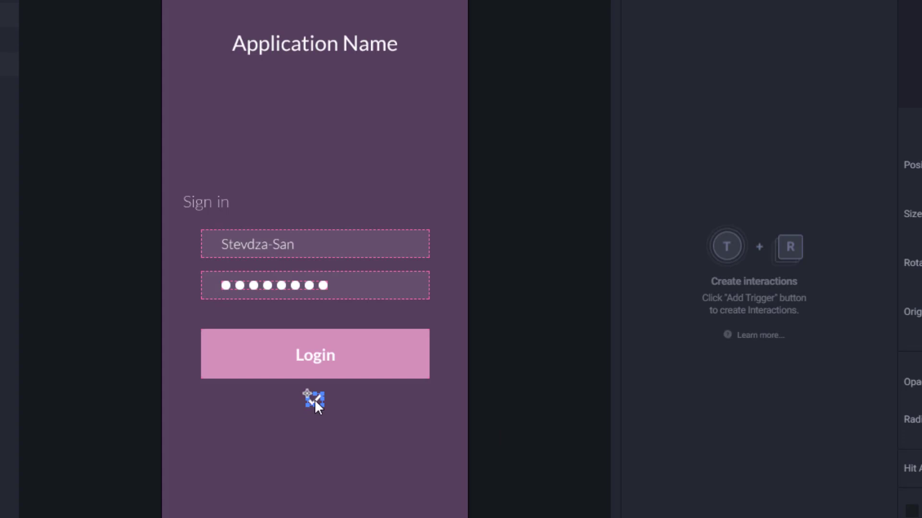
# Centre the checkmark on the Login button and set its opacity to 0.
pyautogui.moveTo(315, 399); pyautogui.dragTo(314, 351)
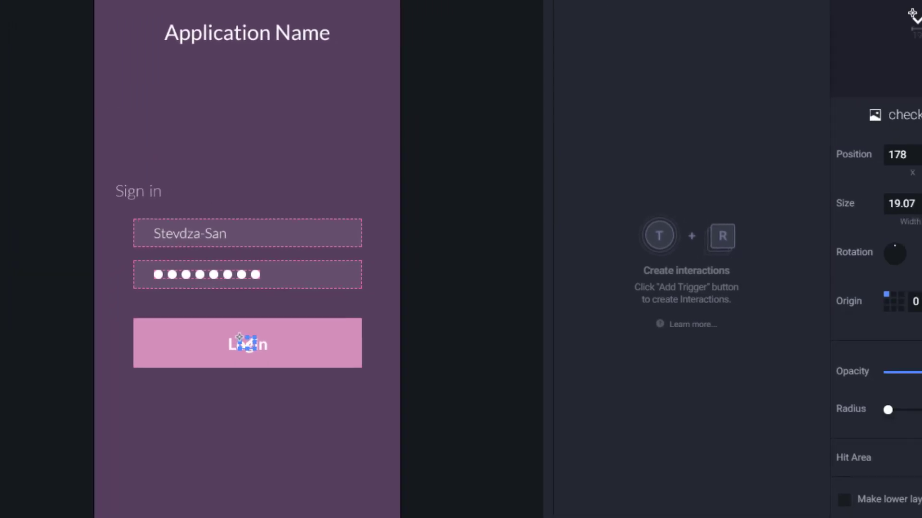
pyautogui.moveTo(822, 357); pyautogui.dragTo(752, 355)
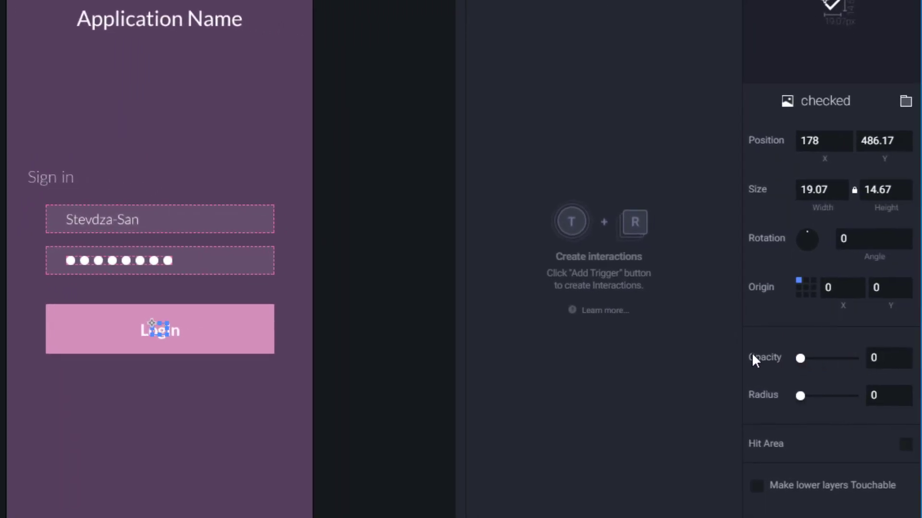
pyautogui.click(381, 273)
# Bring up the list of trigger types under Add Trigger.
pyautogui.scroll(2, 145, 342)
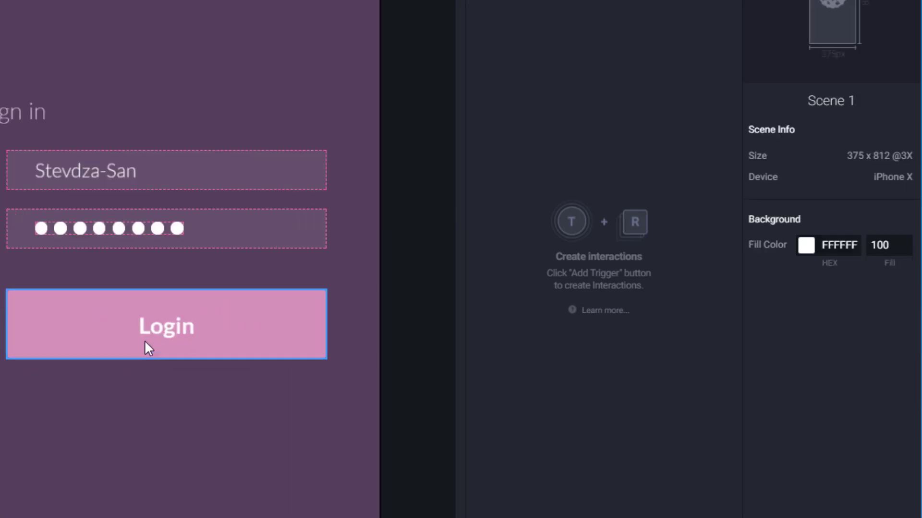
pyautogui.scroll(2, 171, 353)
pyautogui.scroll(-2, 252, 316)
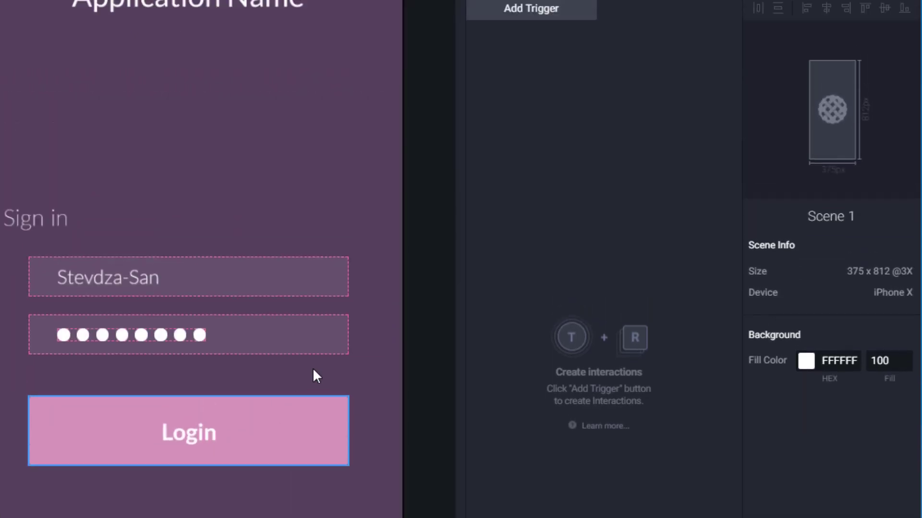
pyautogui.click(537, 101)
# Add a Tap trigger with the Button layer as its tap target.
pyautogui.click(504, 142)
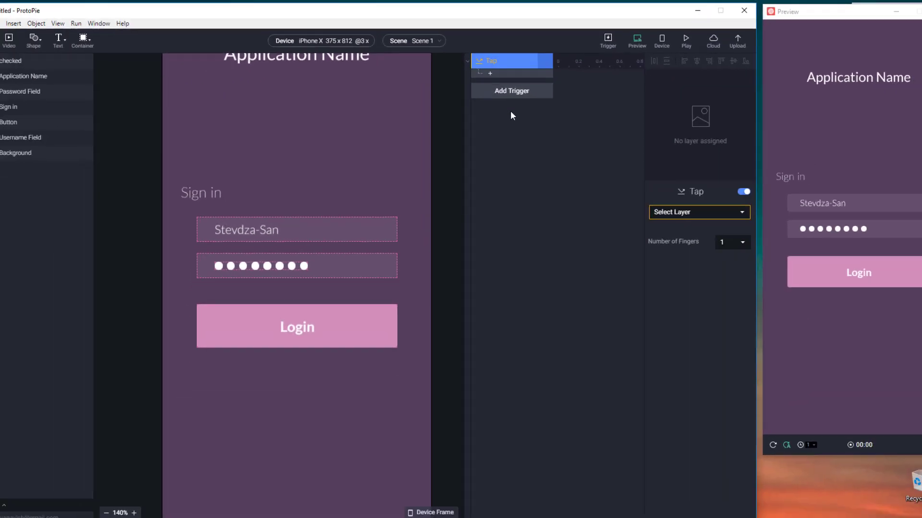
pyautogui.click(373, 319)
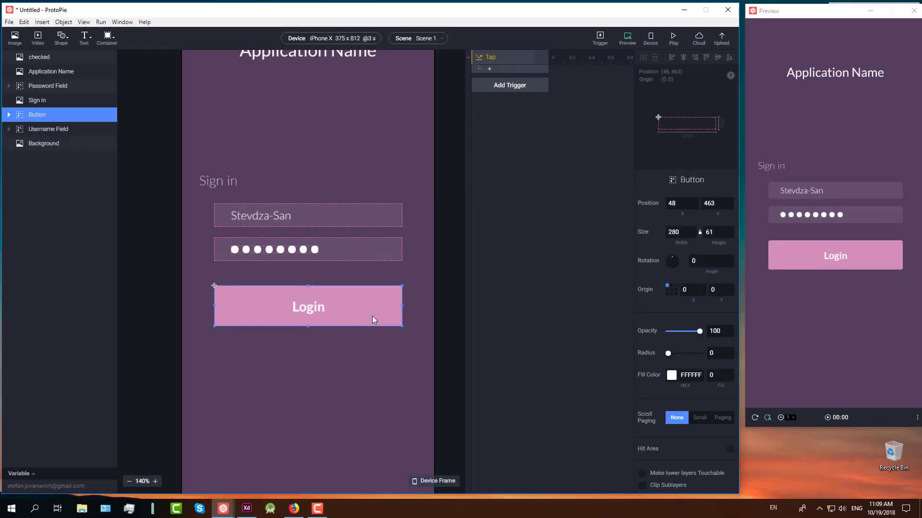
pyautogui.click(497, 58)
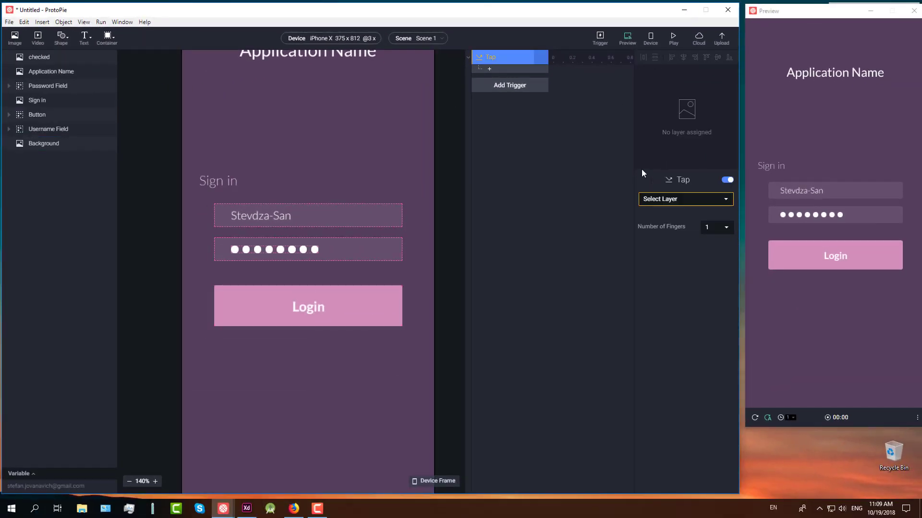
pyautogui.click(666, 197)
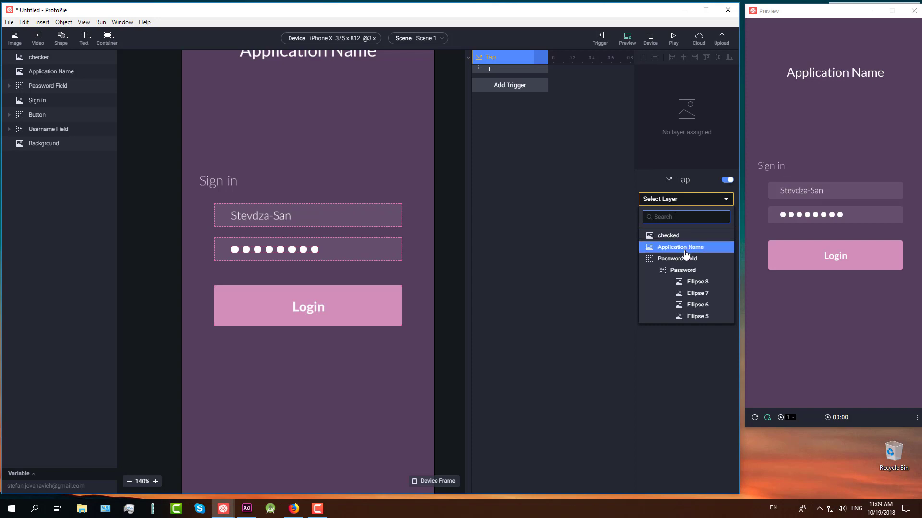
pyautogui.scroll(-2, 689, 261)
pyautogui.click(674, 302)
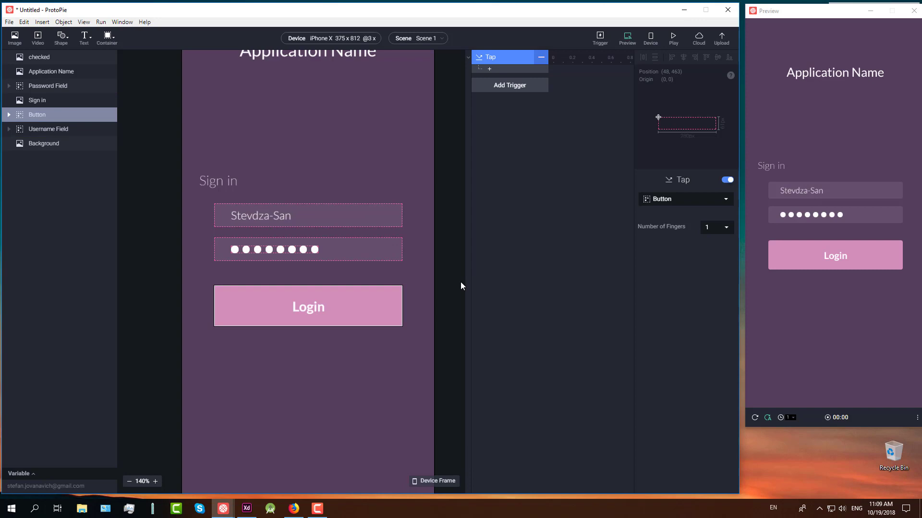
# Add an Opacity response fading Login to 0 over 0.3 s with Sine easing, then test it in preview.
pyautogui.click(486, 72)
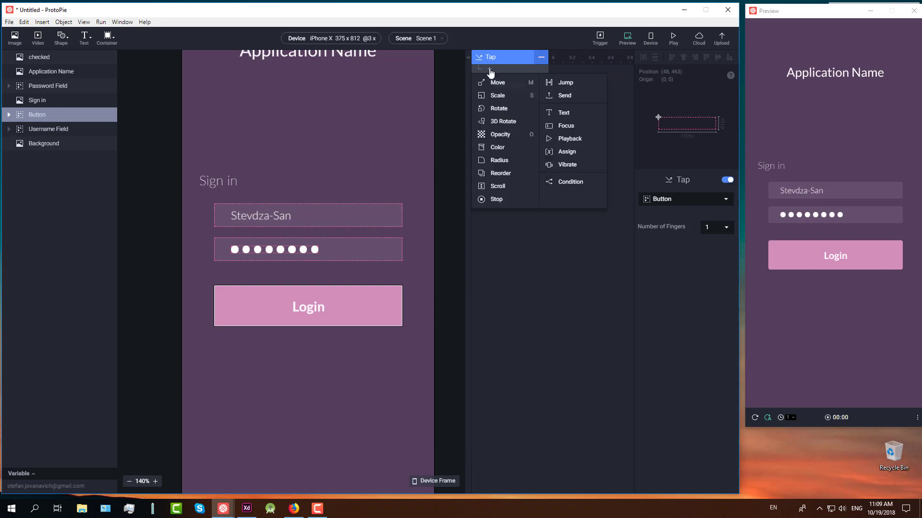
pyautogui.click(509, 135)
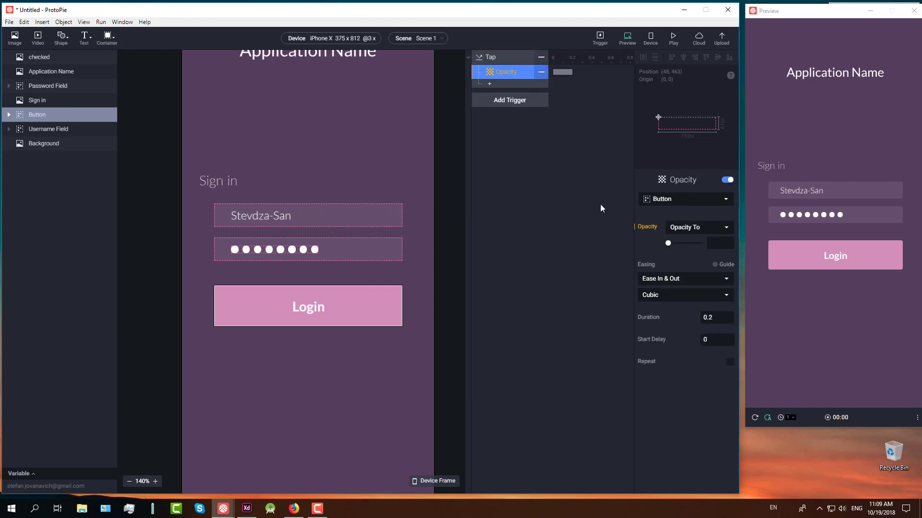
pyautogui.click(686, 198)
pyautogui.write('lo')
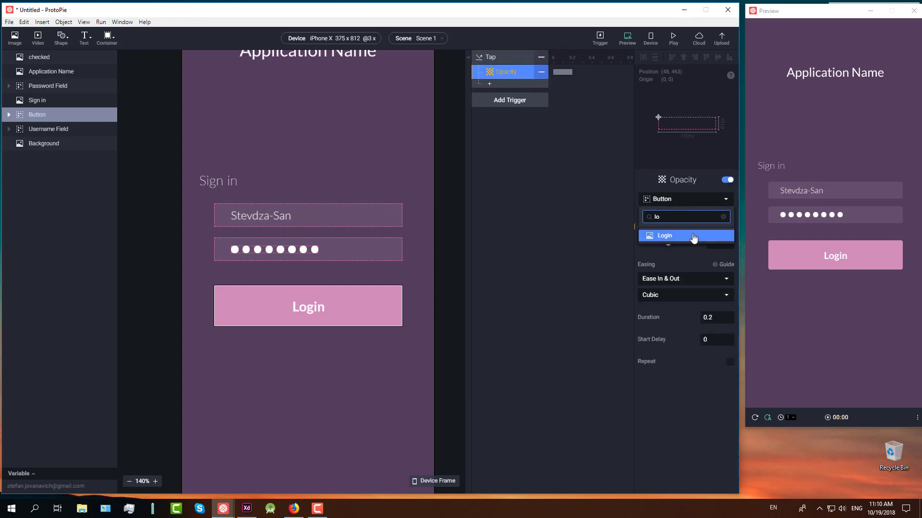
pyautogui.click(692, 237)
pyautogui.click(714, 244)
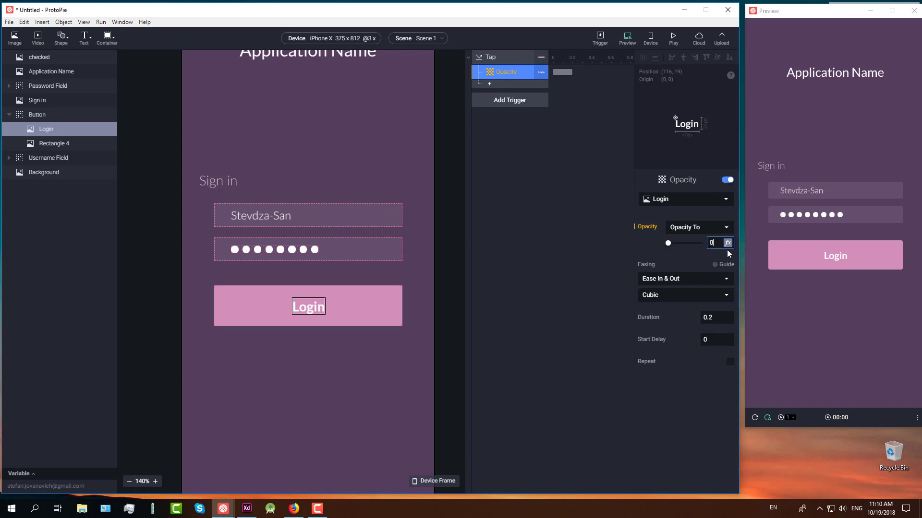
pyautogui.click(712, 317)
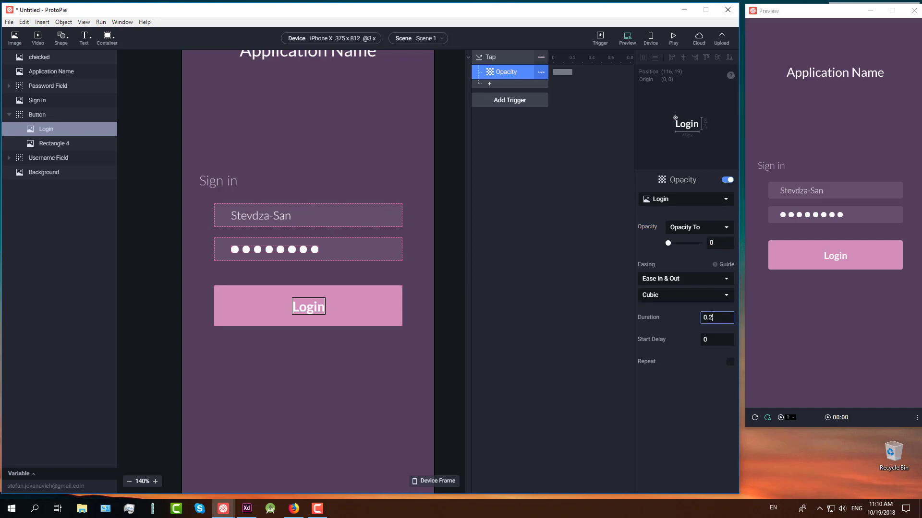
pyautogui.click(676, 294)
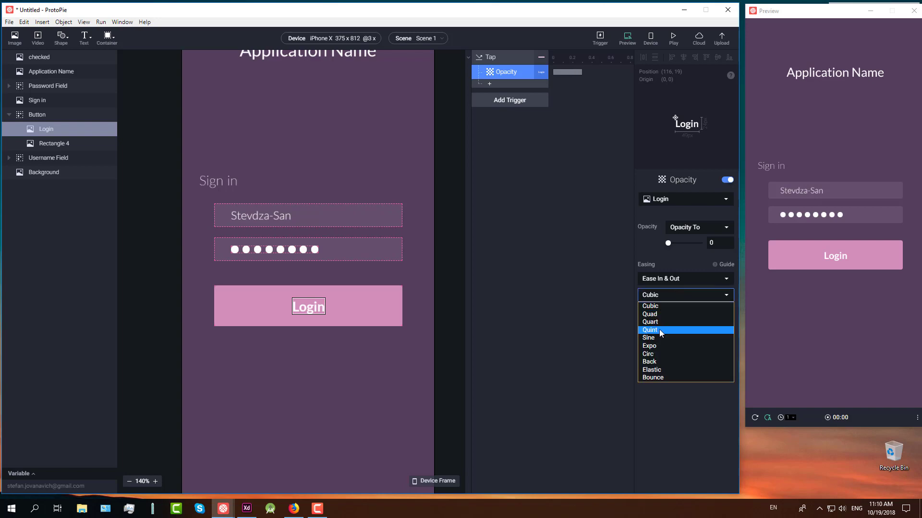
pyautogui.click(659, 316)
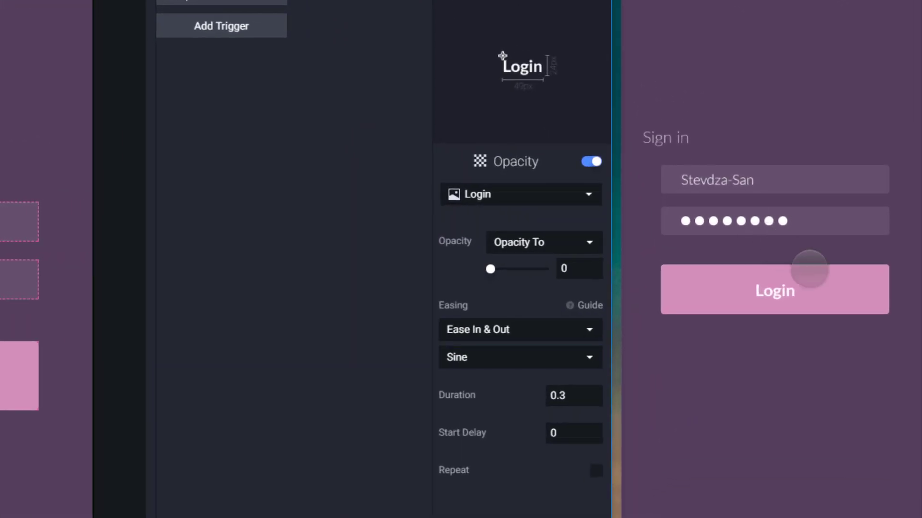
pyautogui.click(858, 287)
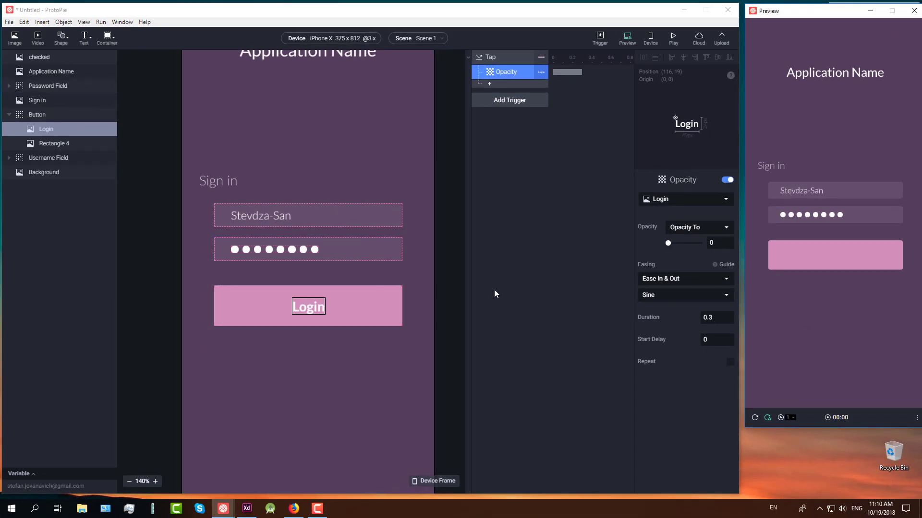
# Add a Radius response rounding to 50 over 0.6 s with a 0.3 s start delay.
pyautogui.click(489, 84)
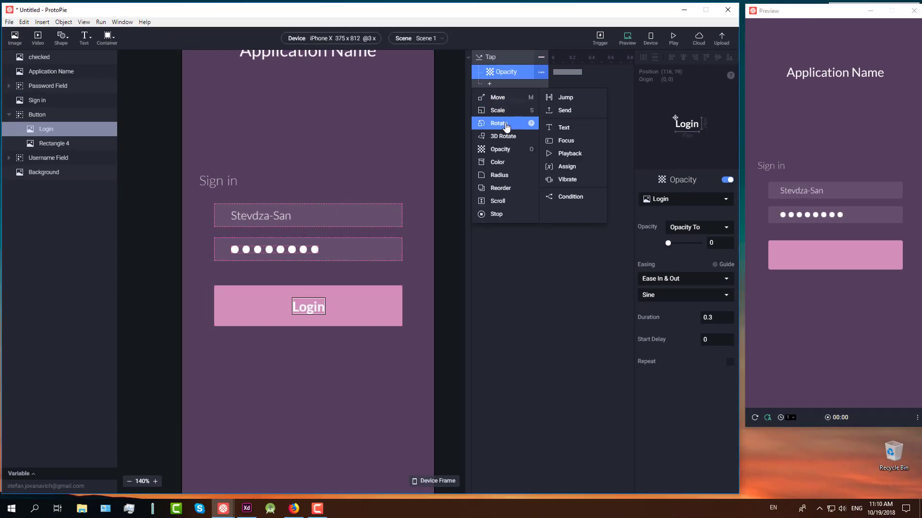
pyautogui.click(504, 175)
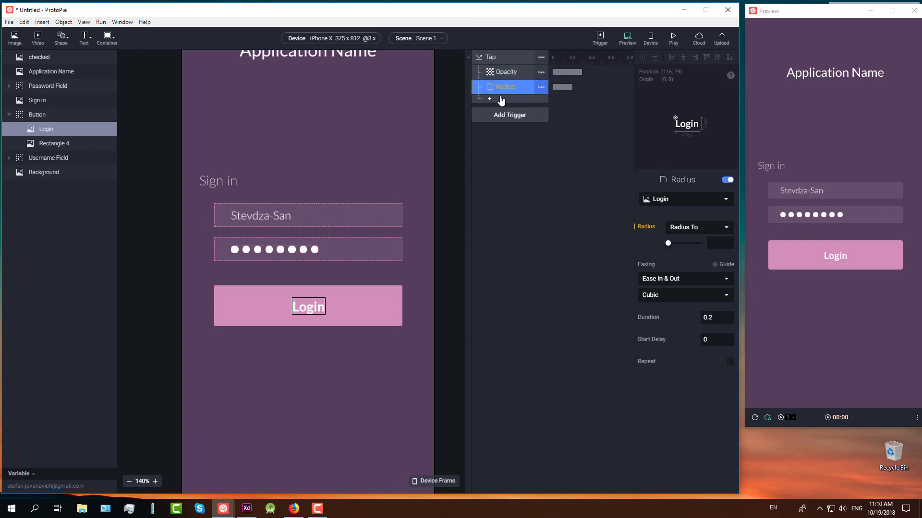
pyautogui.click(498, 73)
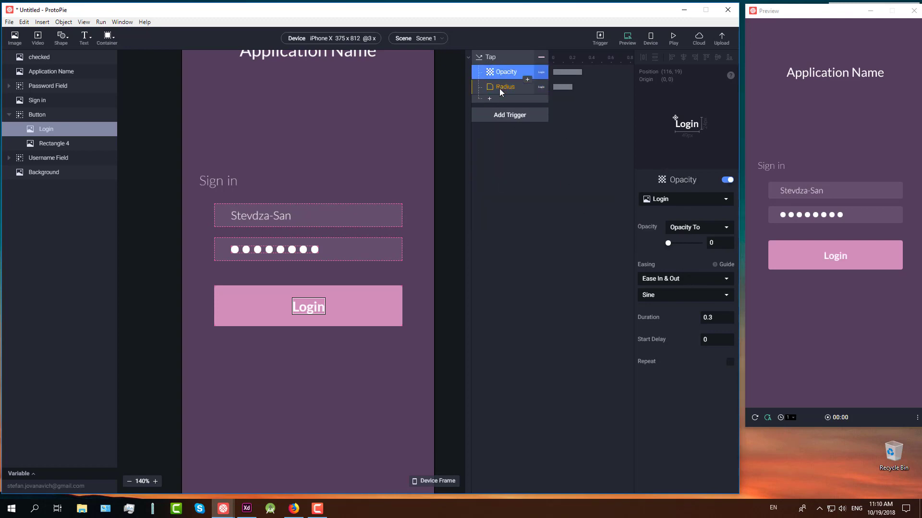
pyautogui.click(500, 87)
pyautogui.click(701, 339)
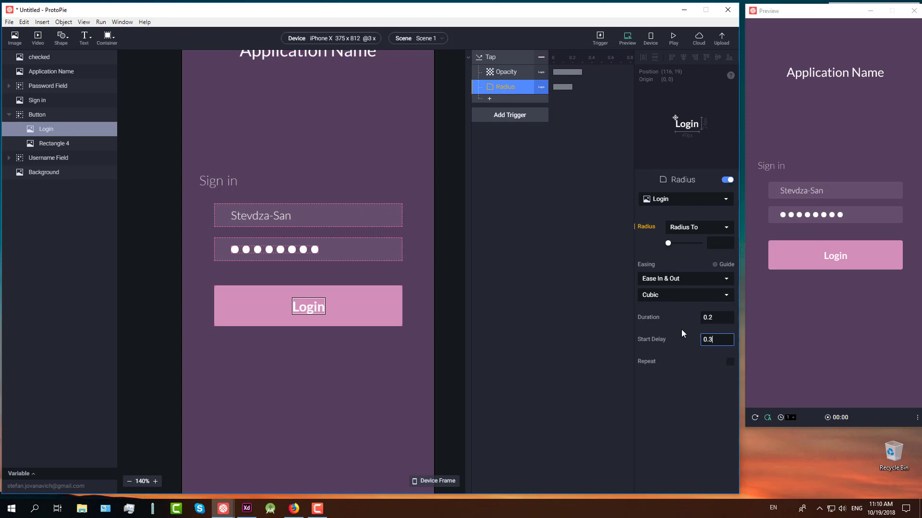
pyautogui.click(715, 243)
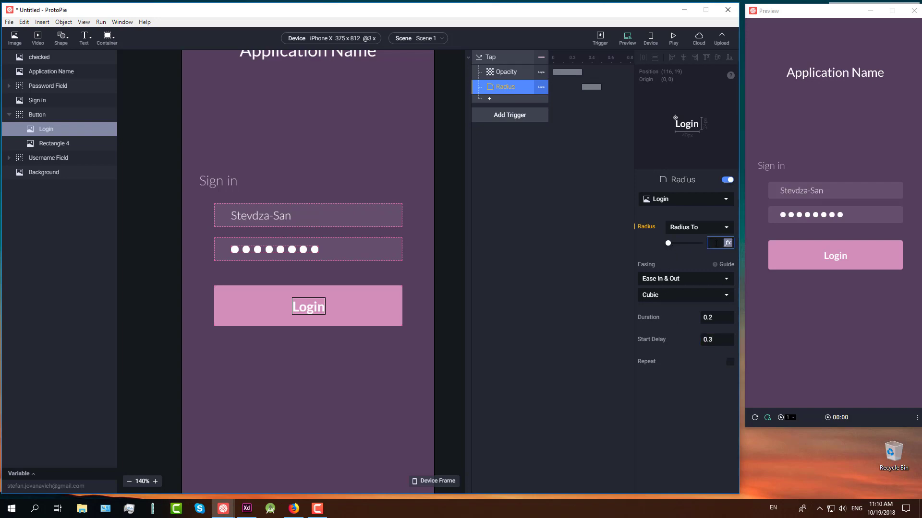
pyautogui.write('50')
pyautogui.press('Return')
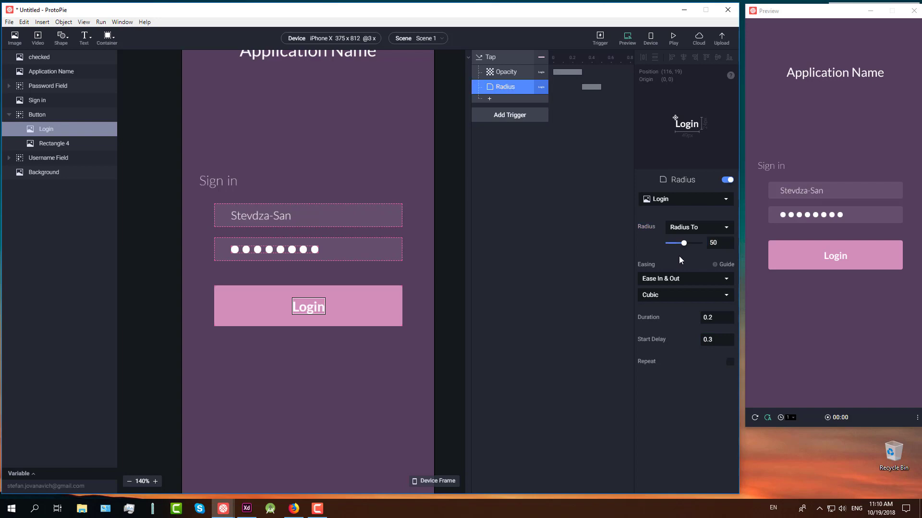
pyautogui.click(709, 316)
# Add a Scale response sizing Login to 61 x 61 over 0.6 s with a 0.3 s start delay.
pyautogui.click(489, 99)
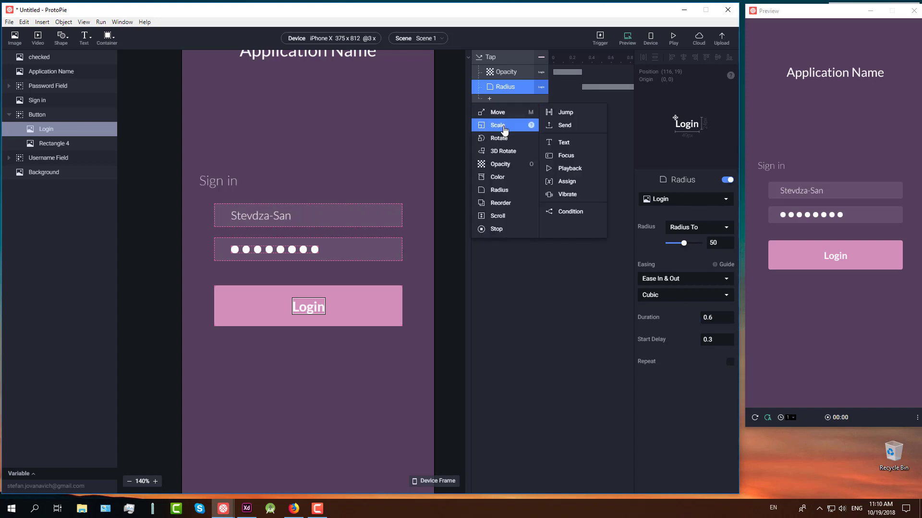
pyautogui.click(503, 126)
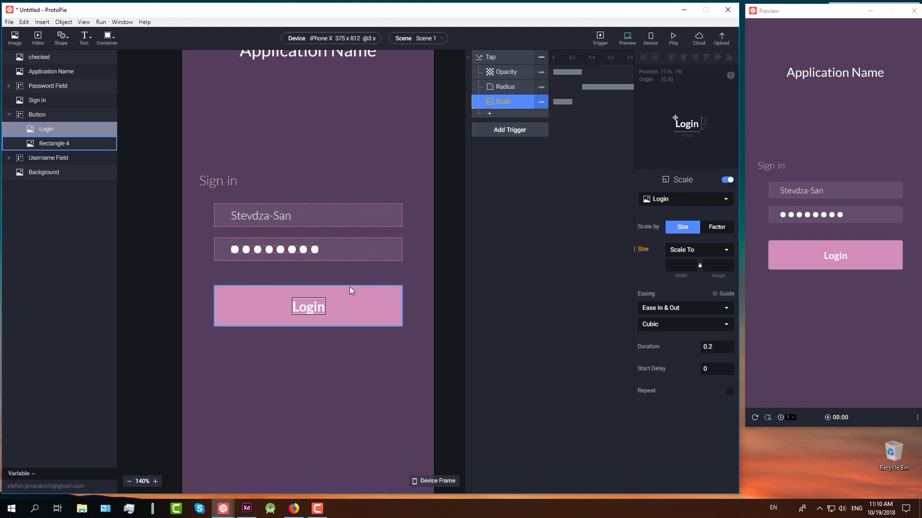
pyautogui.click(54, 140)
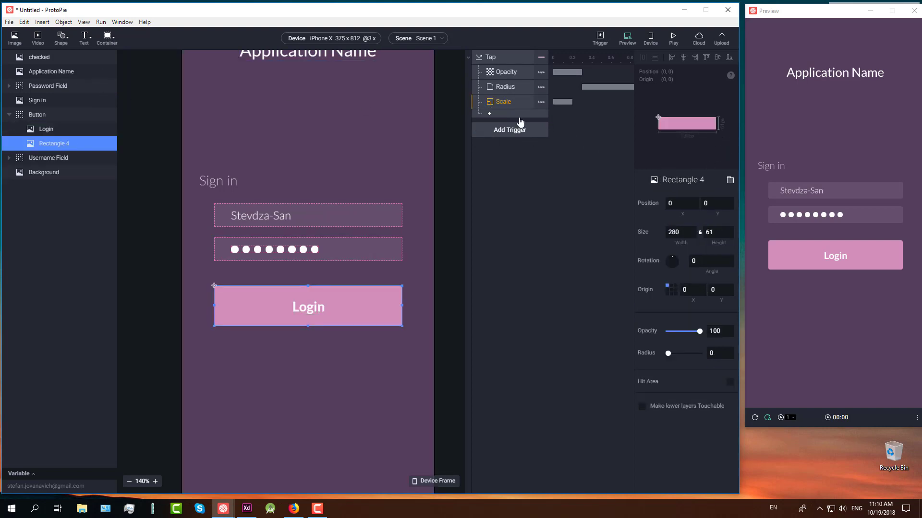
pyautogui.click(508, 102)
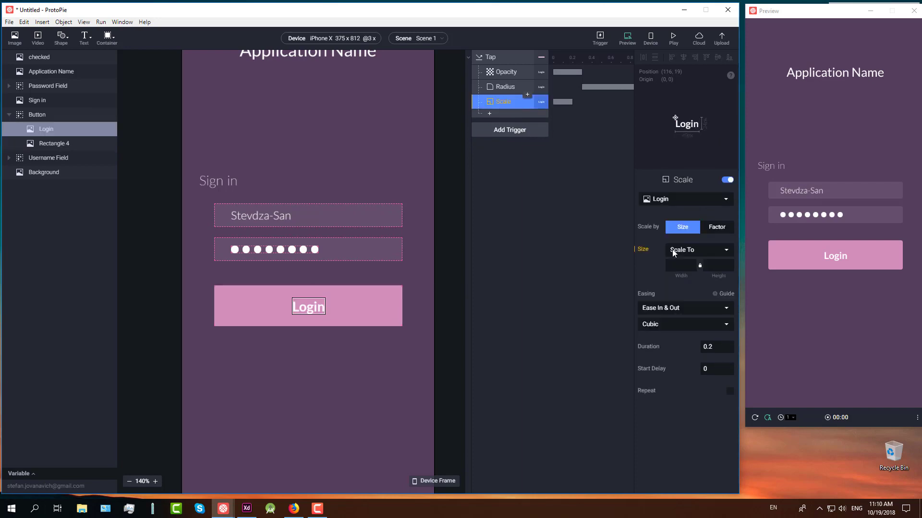
pyautogui.click(674, 265)
pyautogui.press('Tab')
pyautogui.write('61')
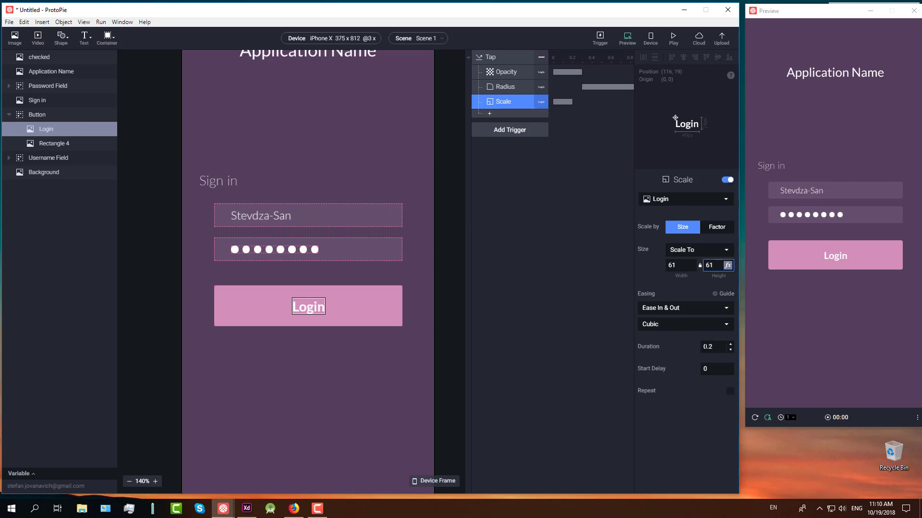
pyautogui.click(715, 346)
pyautogui.press('Tab')
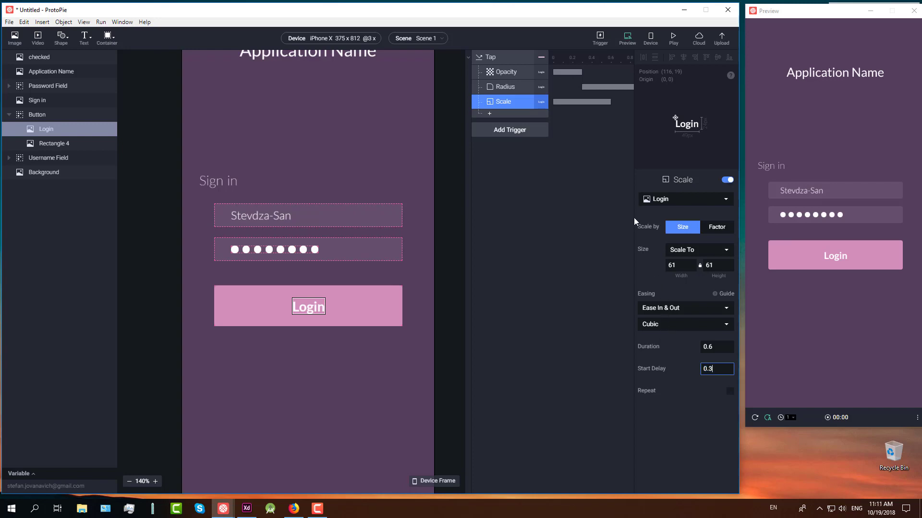
# Set Rectangle 4's origin to its centre and preview the tap.
pyautogui.click(53, 143)
pyautogui.click(671, 290)
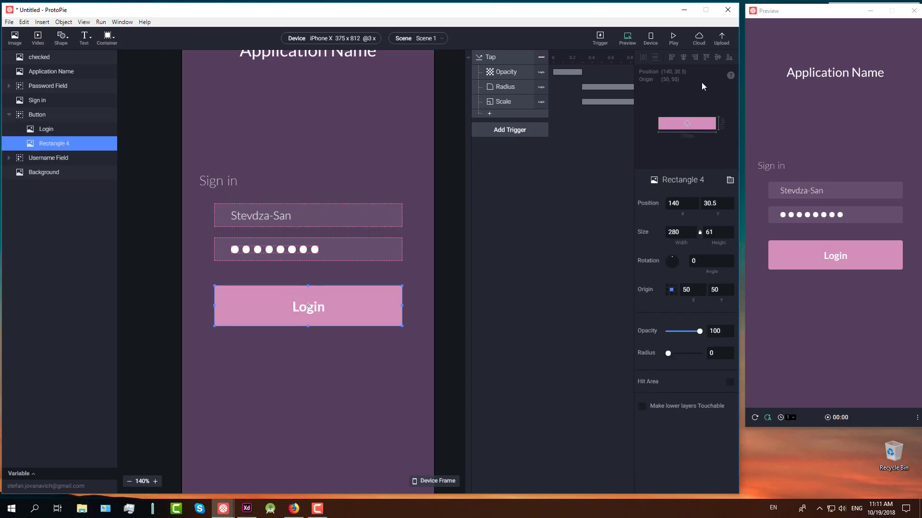
pyautogui.click(887, 262)
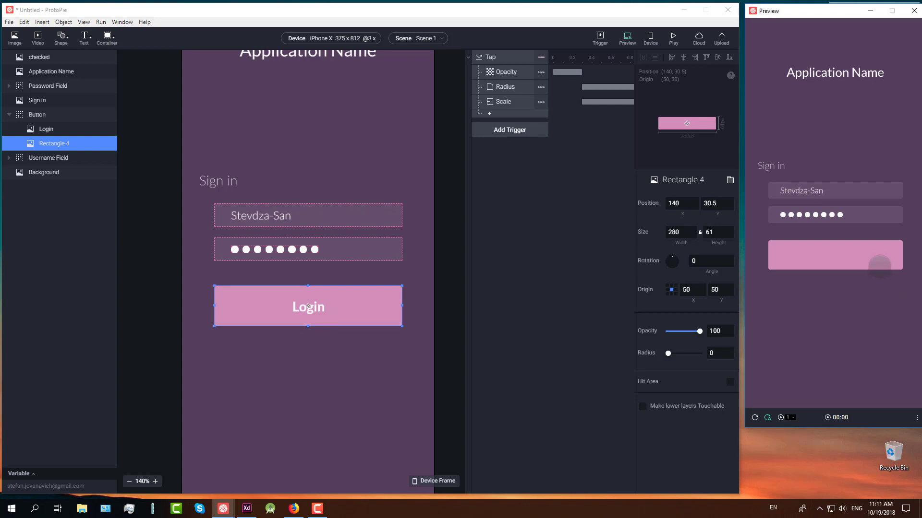
# Retarget the Radius response to Rectangle 4 and test the tap in preview.
pyautogui.click(513, 86)
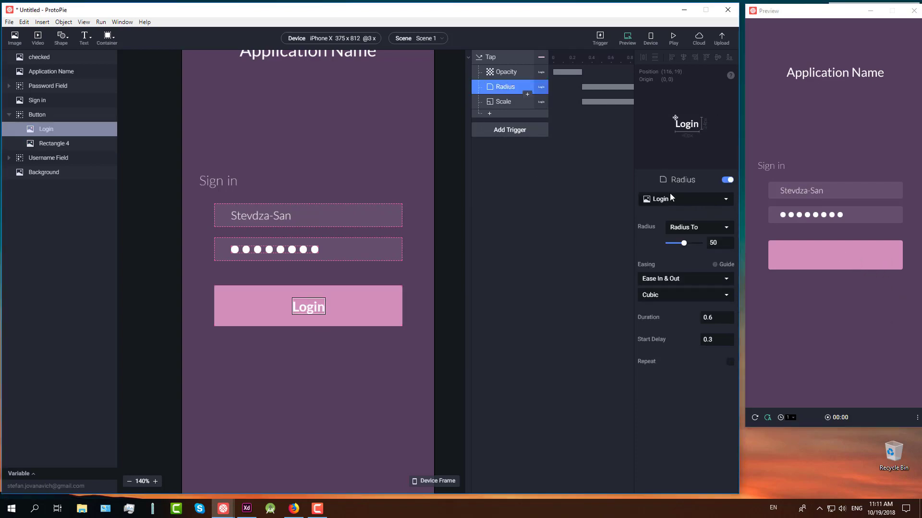
pyautogui.click(699, 202)
pyautogui.scroll(-3, 700, 245)
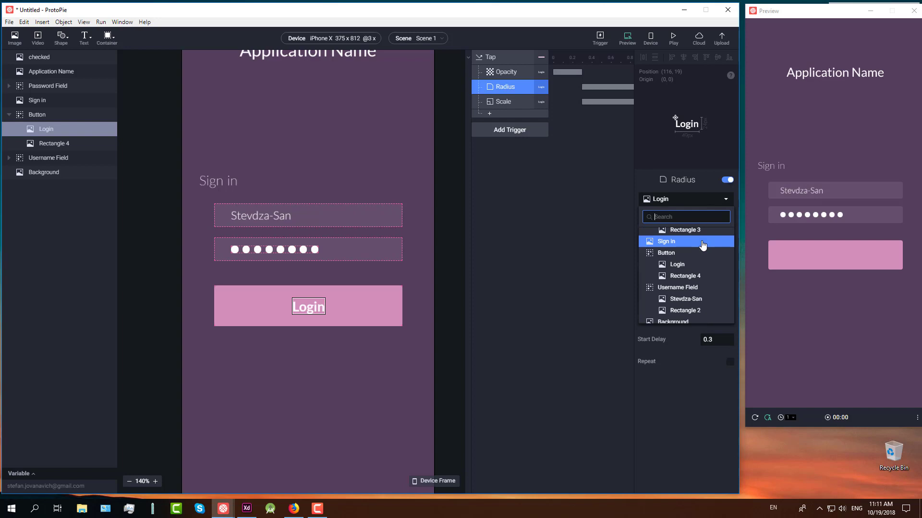
pyautogui.click(696, 264)
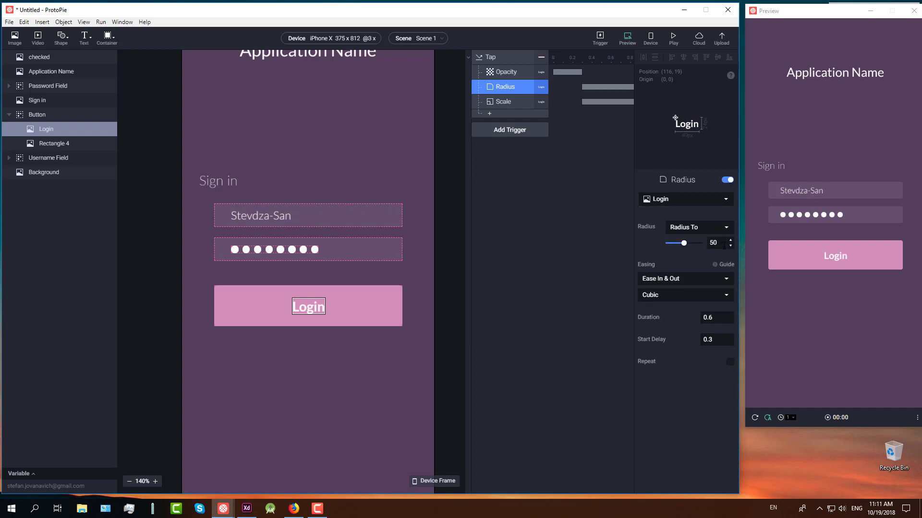
pyautogui.click(678, 201)
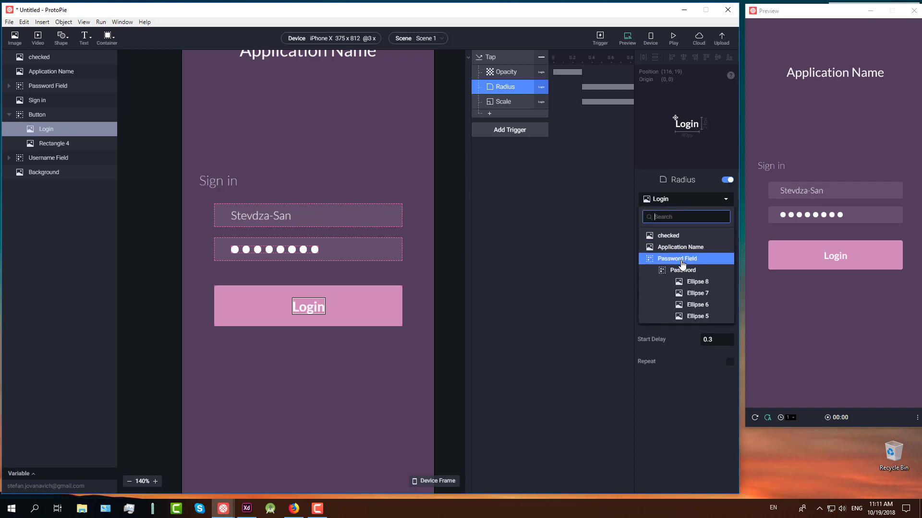
pyautogui.scroll(-5, 681, 264)
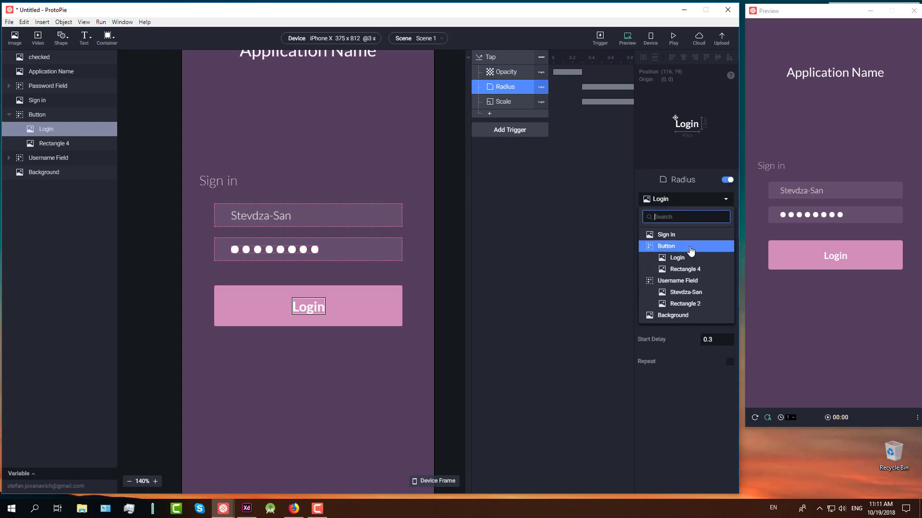
pyautogui.scroll(2, 690, 259)
pyautogui.scroll(-1, 688, 272)
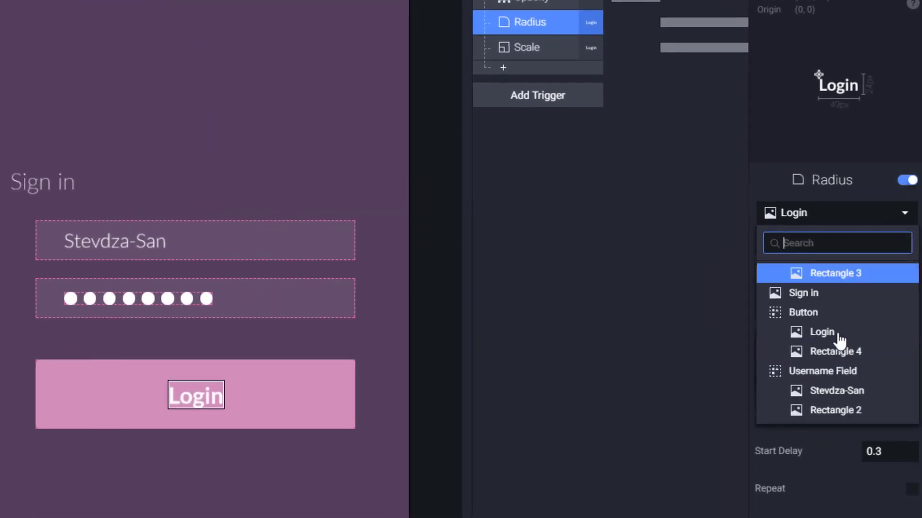
pyautogui.scroll(-1, 840, 338)
pyautogui.click(845, 335)
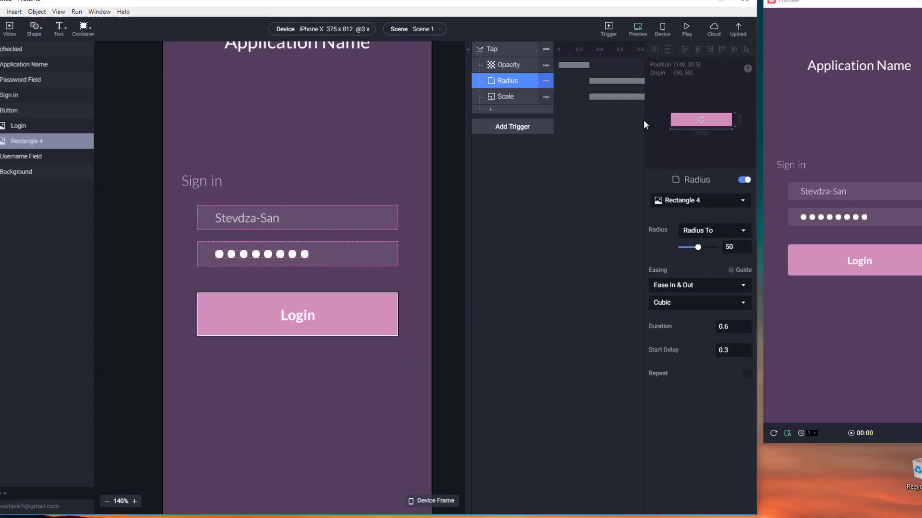
pyautogui.click(897, 257)
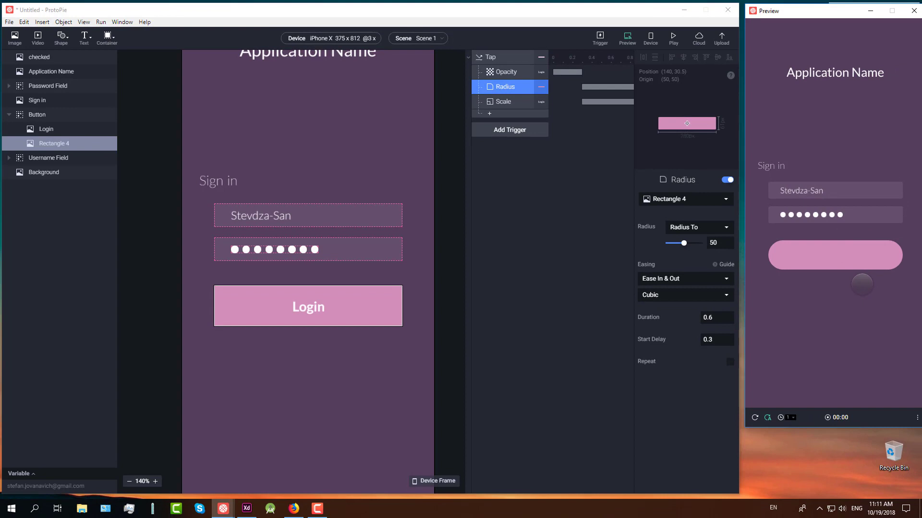
# Retarget the Scale response to Rectangle 4 and replay the tap in preview.
pyautogui.click(496, 101)
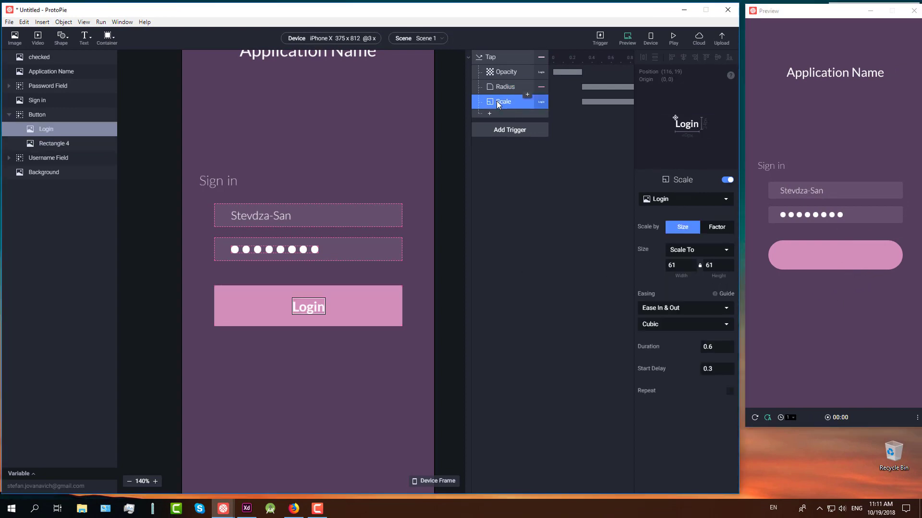
pyautogui.click(709, 199)
pyautogui.scroll(-3, 699, 267)
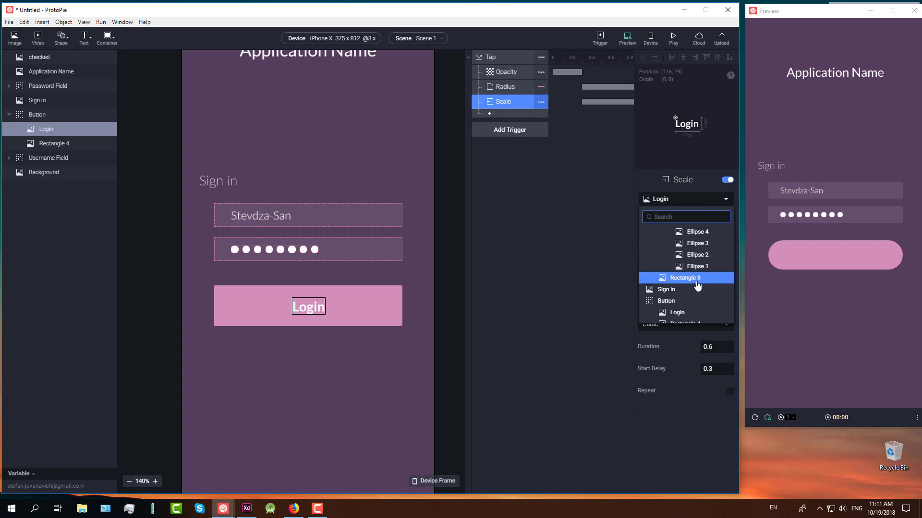
pyautogui.scroll(-2, 697, 283)
pyautogui.click(691, 277)
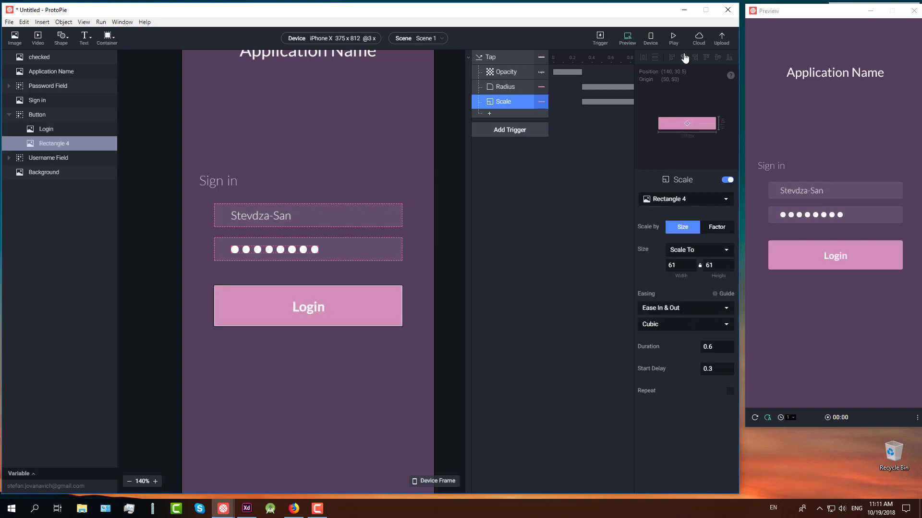
pyautogui.click(885, 255)
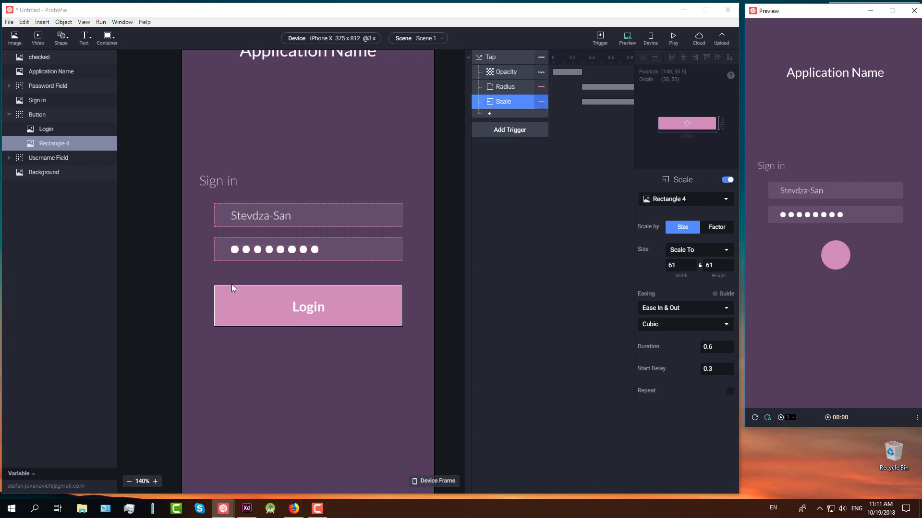
# Add a second Opacity response with 0.3 s duration and 0.9 s start delay.
pyautogui.click(499, 114)
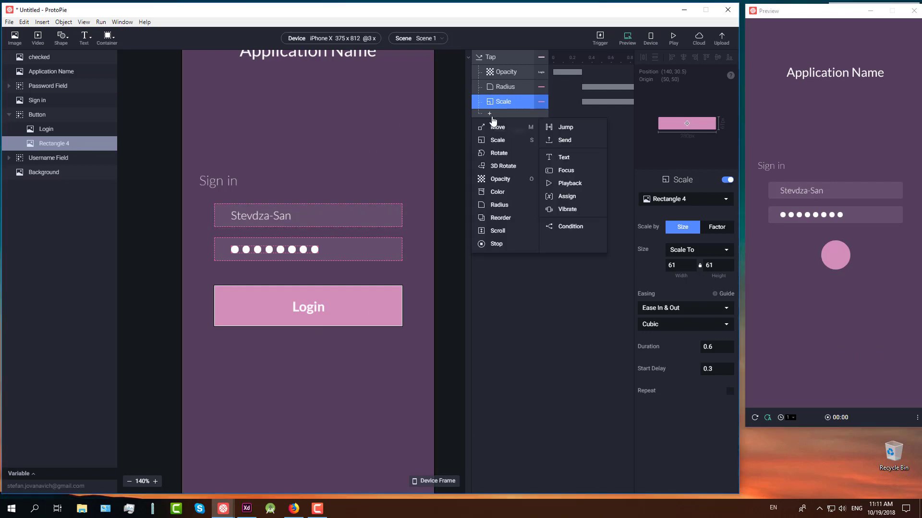
pyautogui.click(502, 177)
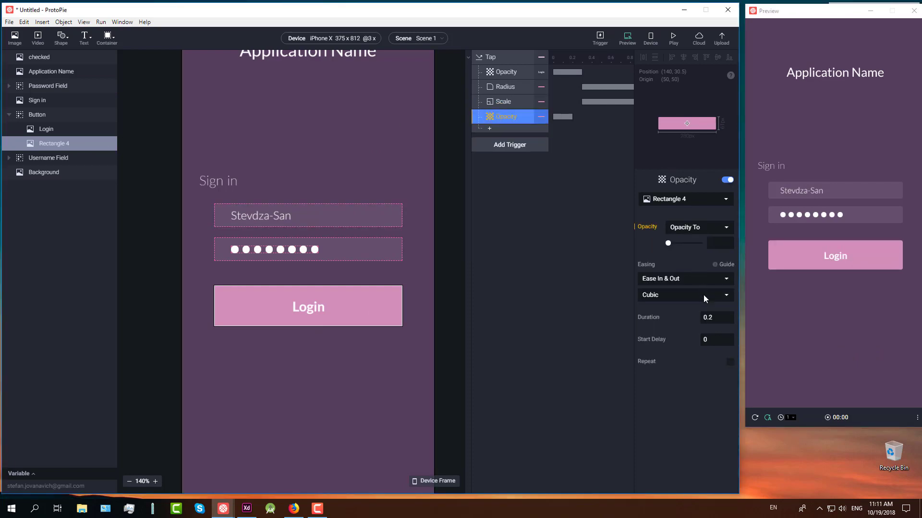
pyautogui.click(713, 319)
pyautogui.write('3')
pyautogui.click(504, 102)
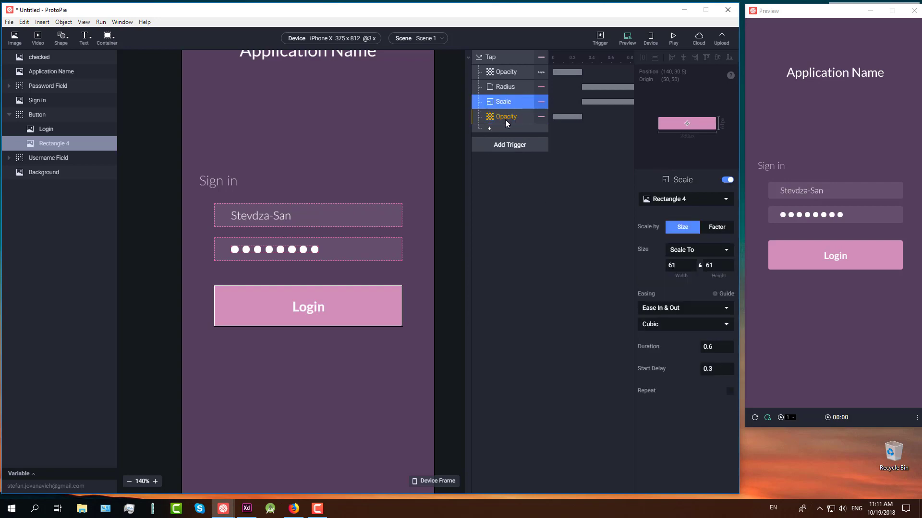
pyautogui.click(508, 118)
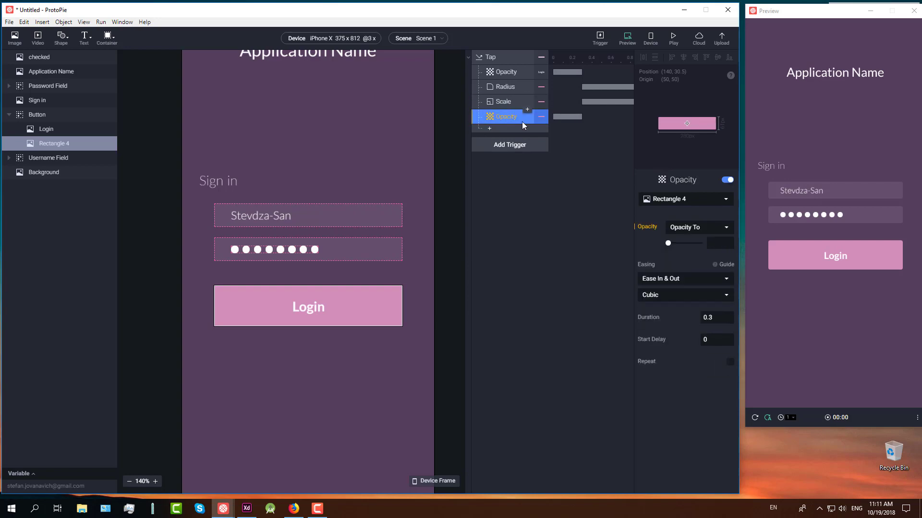
pyautogui.click(711, 335)
pyautogui.write('0.9')
# Give it Sine easing, target the checked layer at opacity 100, and test the Login tap.
pyautogui.click(667, 295)
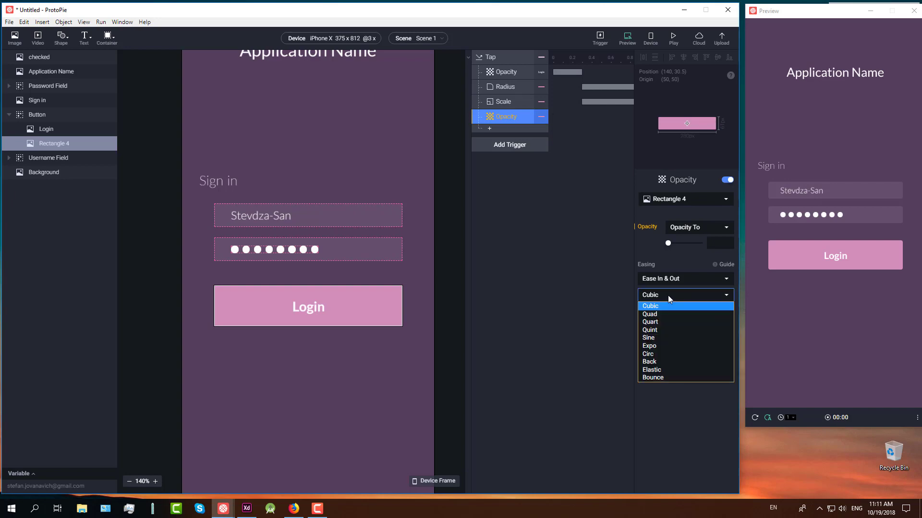
pyautogui.click(654, 340)
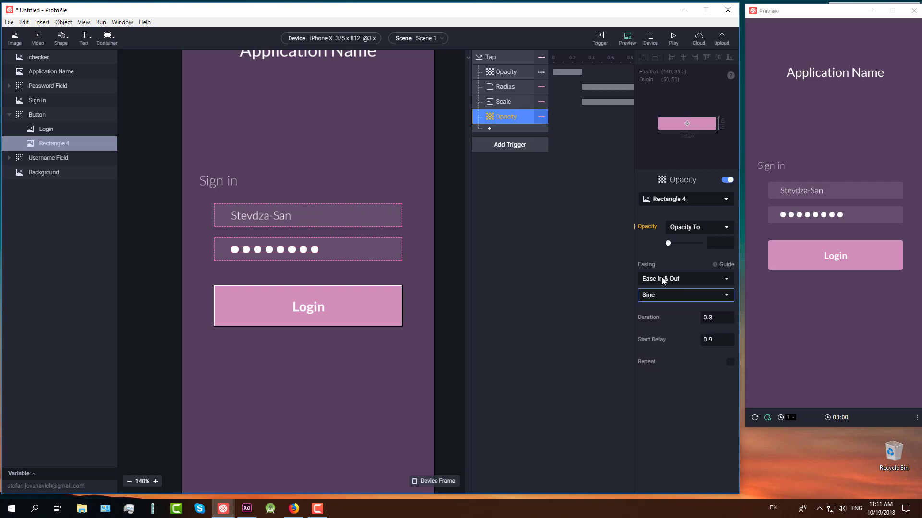
pyautogui.click(696, 200)
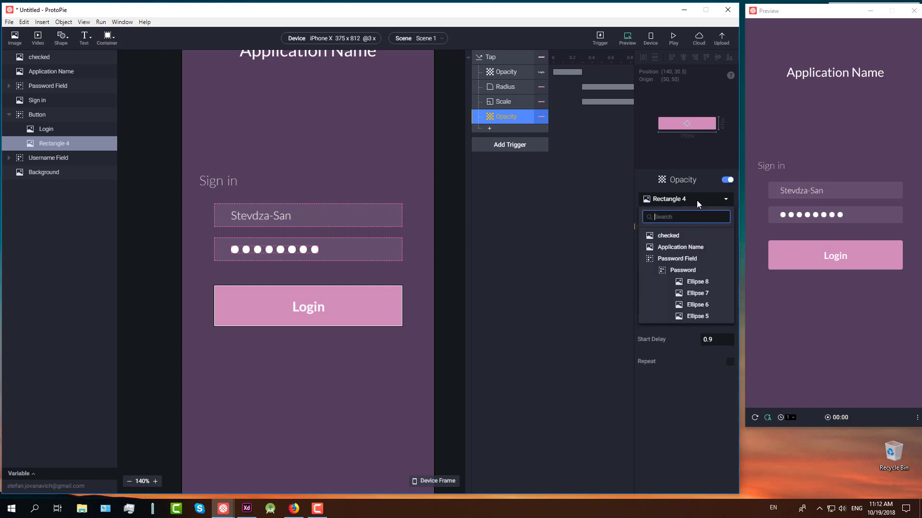
pyautogui.click(669, 235)
pyautogui.moveTo(702, 243)
pyautogui.mouseDown()
pyautogui.moveTo(694, 245)
pyautogui.moveTo(706, 243)
pyautogui.mouseUp()
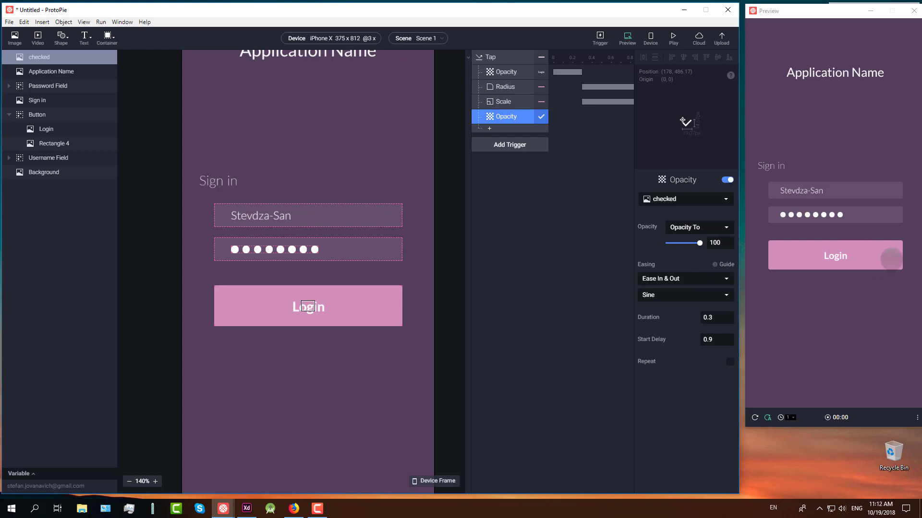
pyautogui.click(866, 259)
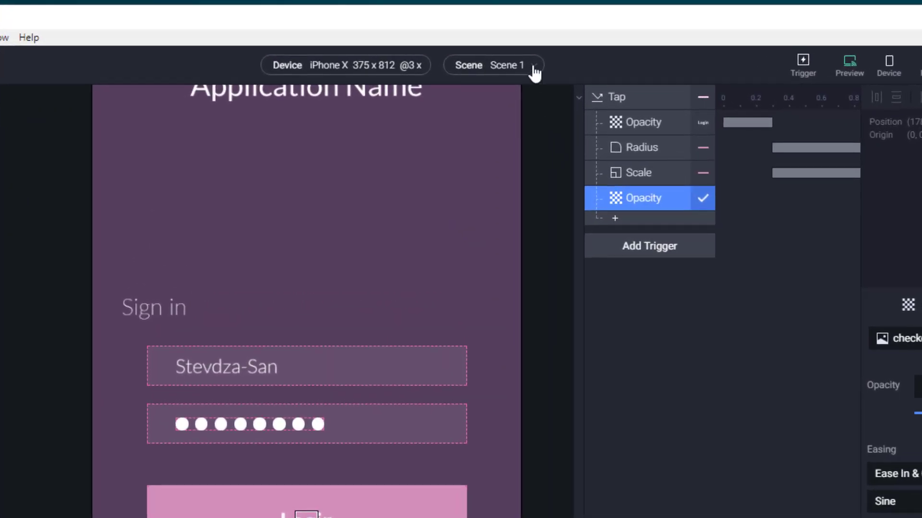
# Add Scene 2 and import the Login.xd design layers into it.
pyautogui.click(534, 73)
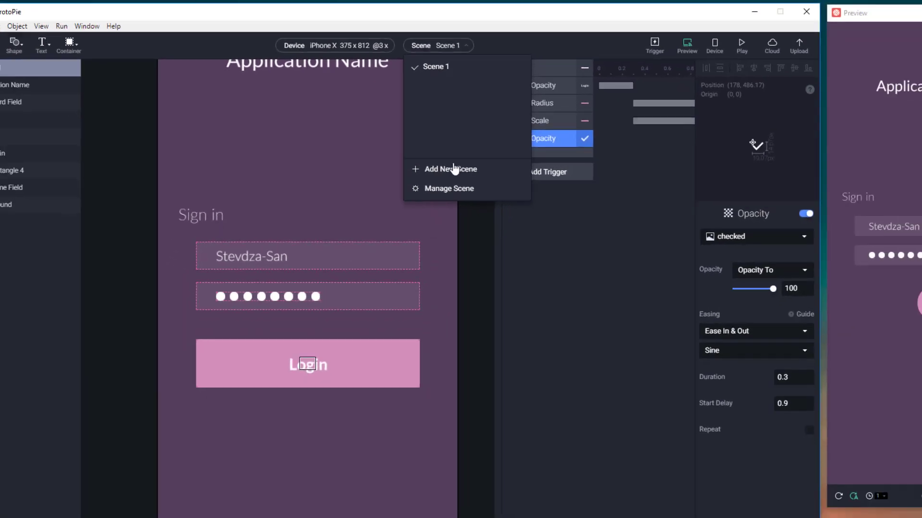
pyautogui.click(485, 243)
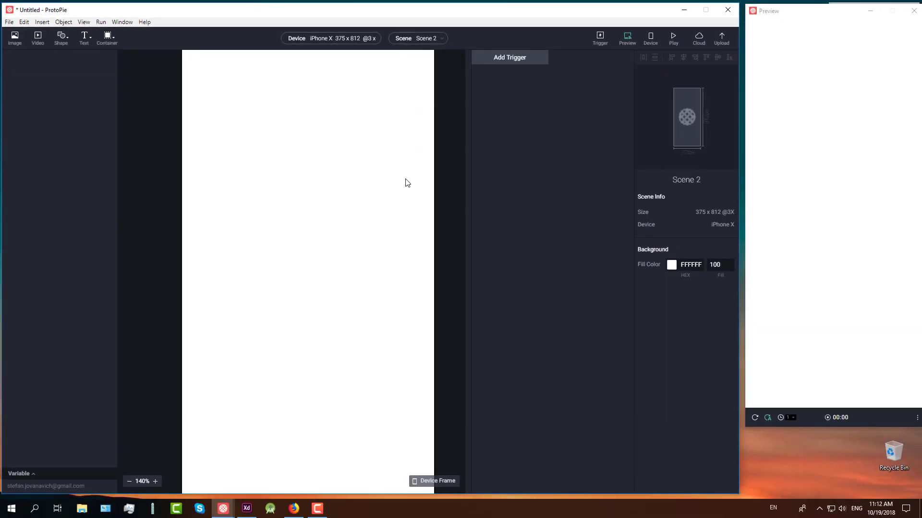
pyautogui.scroll(-2, 405, 183)
pyautogui.moveTo(399, 140); pyautogui.dragTo(360, 177)
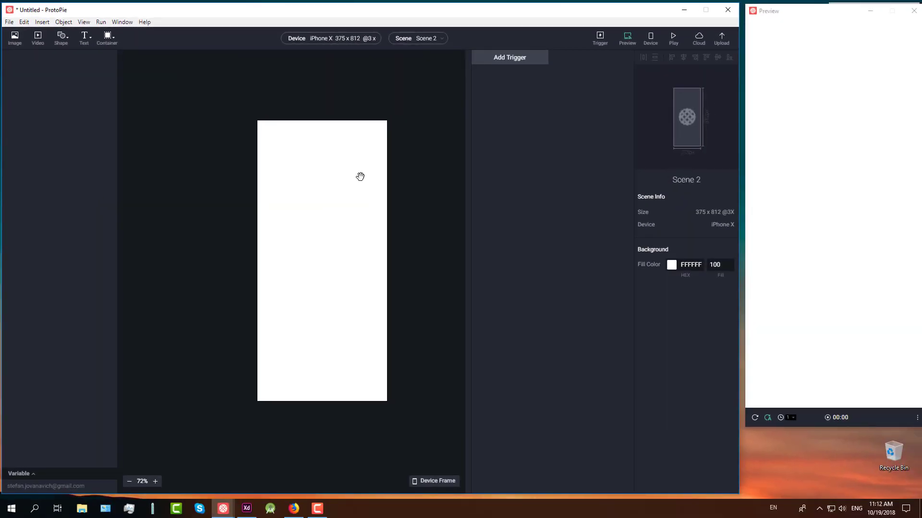
pyautogui.hotkey('ctrl', 'shift', 'x')
pyautogui.click(390, 354)
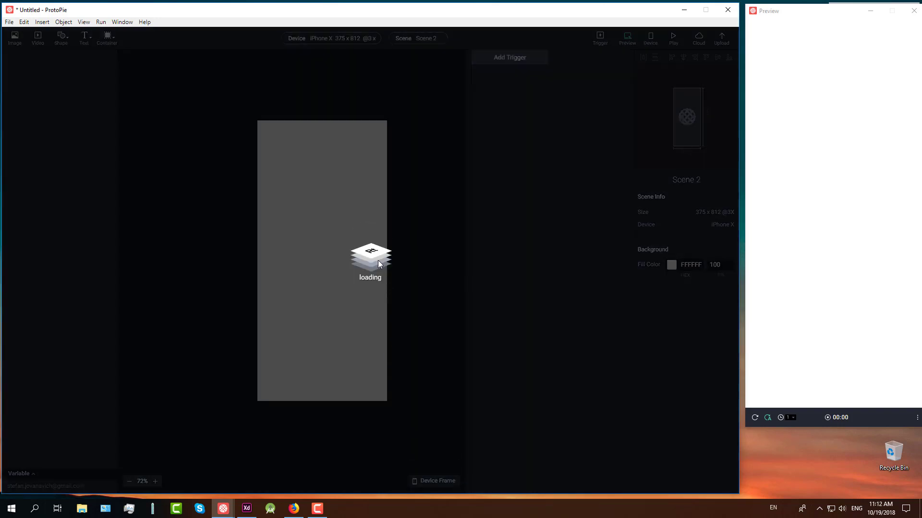
# Delete the checkmark, Login button, input fields, Sign in label and title, keeping only Background.
pyautogui.scroll(2, 354, 280)
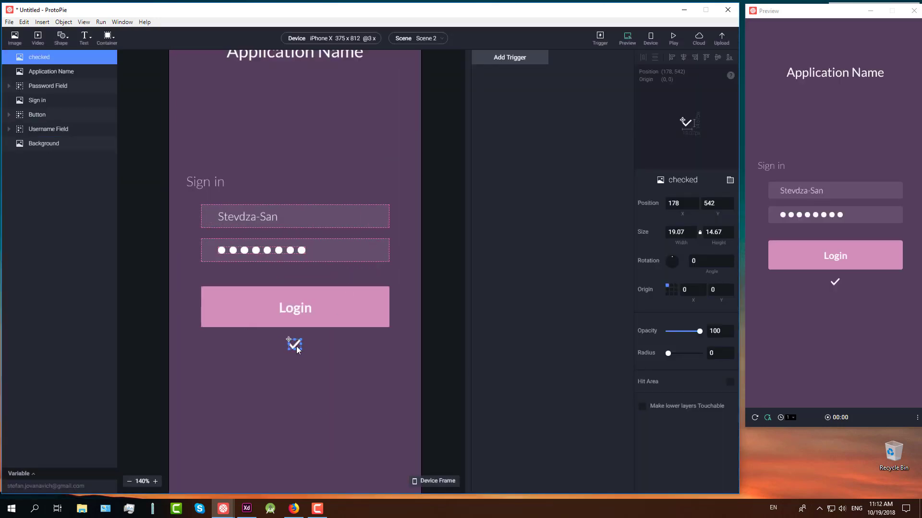
pyautogui.press('Delete')
pyautogui.click(310, 313)
pyautogui.press('Delete')
pyautogui.click(303, 247)
pyautogui.press('Delete')
pyautogui.click(301, 223)
pyautogui.press('Delete')
pyautogui.click(206, 185)
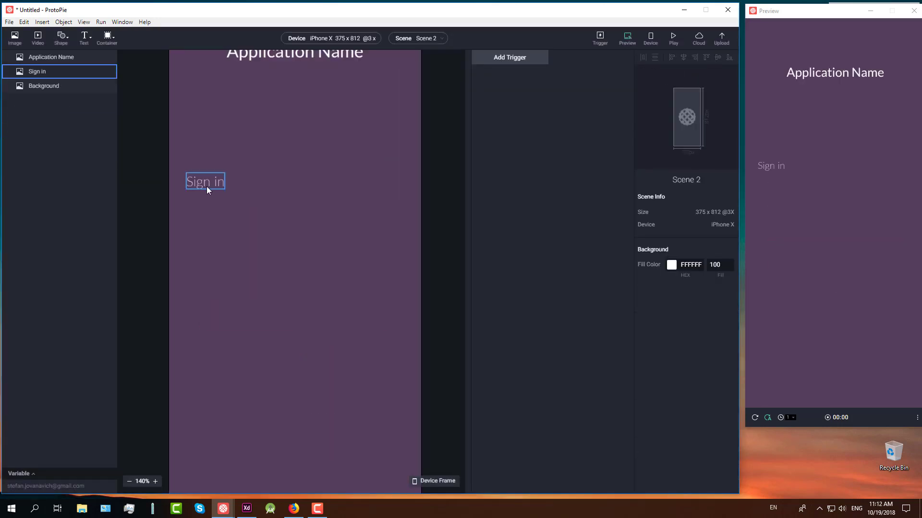
pyautogui.press('Delete')
pyautogui.scroll(1, 261, 197)
pyautogui.click(294, 66)
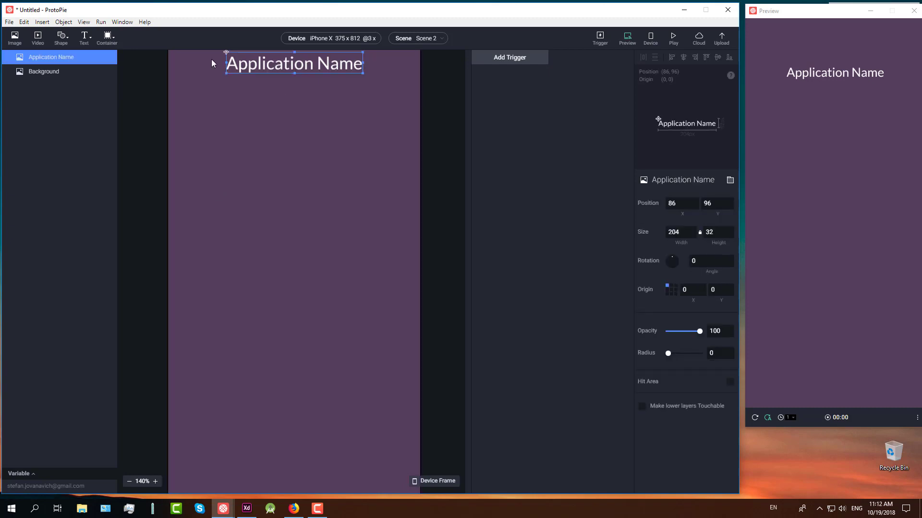
pyautogui.press('Delete')
pyautogui.click(91, 38)
# Place a text layer mid-artboard, type the welcome-back greeting with the username, and colour it white.
pyautogui.click(118, 54)
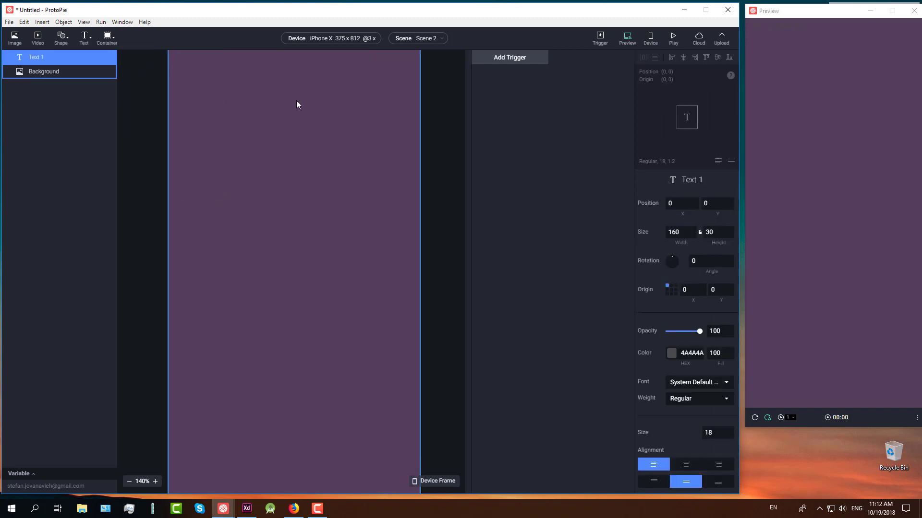
pyautogui.hotkey('ctrl', '0')
pyautogui.moveTo(286, 94); pyautogui.dragTo(319, 233)
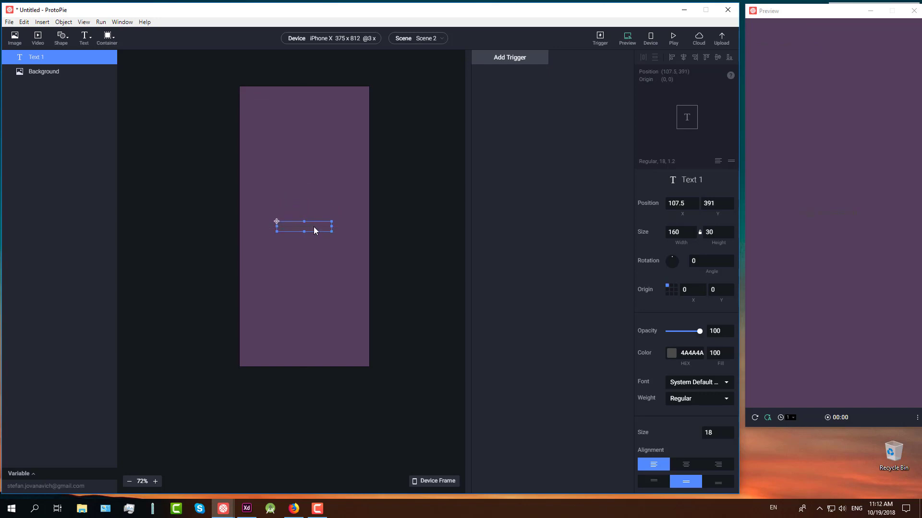
pyautogui.doubleClick(314, 227)
pyautogui.click(671, 353)
pyautogui.click(368, 192)
pyautogui.click(291, 258)
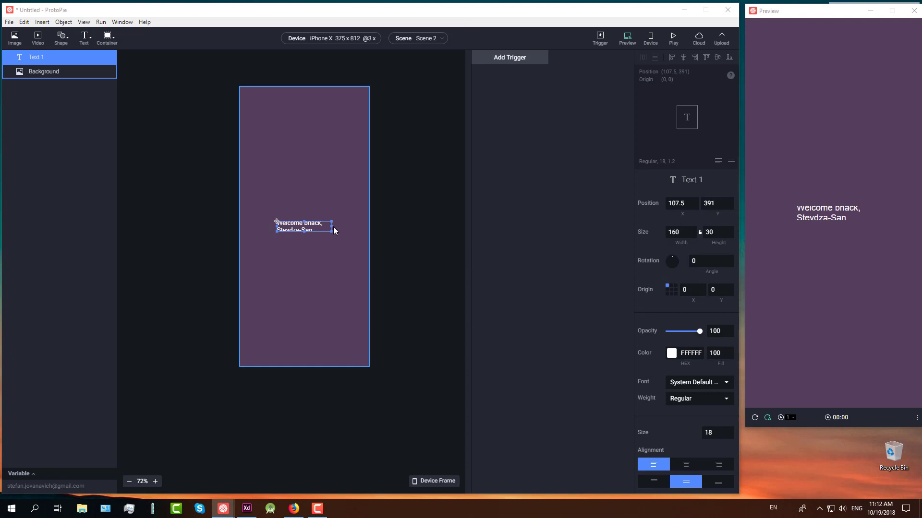
pyautogui.click(360, 228)
# Widen the greeting box on both sides so the text fits on one line.
pyautogui.click(302, 228)
pyautogui.scroll(5, 302, 228)
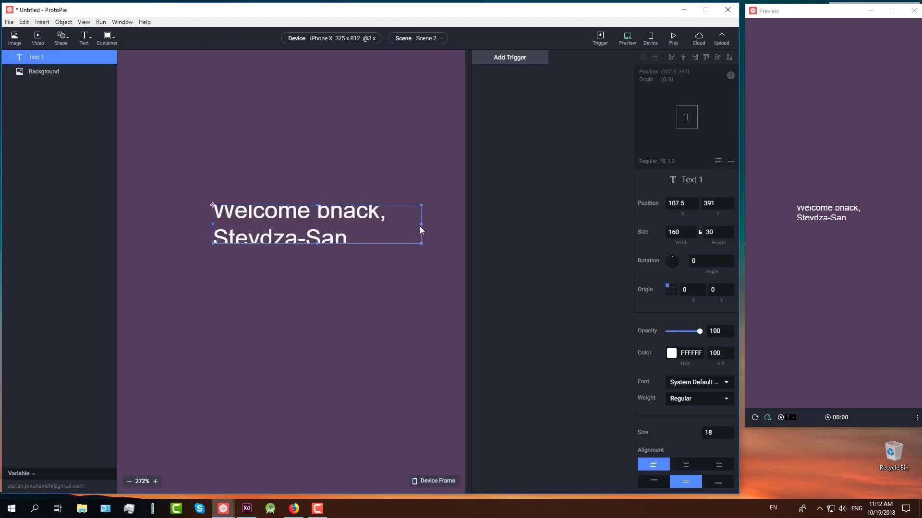
pyautogui.moveTo(421, 226); pyautogui.dragTo(463, 224)
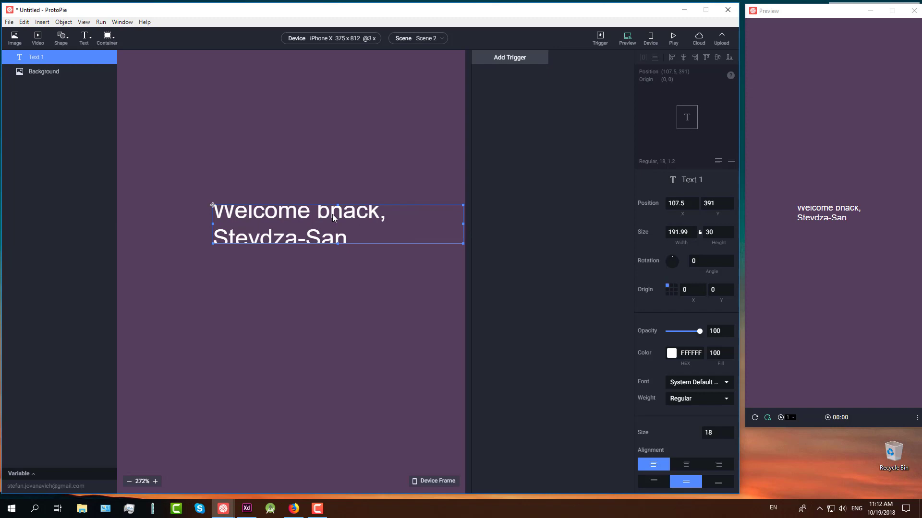
pyautogui.moveTo(213, 224); pyautogui.dragTo(123, 227)
pyautogui.scroll(-3, 292, 278)
# Correct the 'bnack' typo to 'back' and centre the greeting horizontally on the artboard.
pyautogui.doubleClick(265, 249)
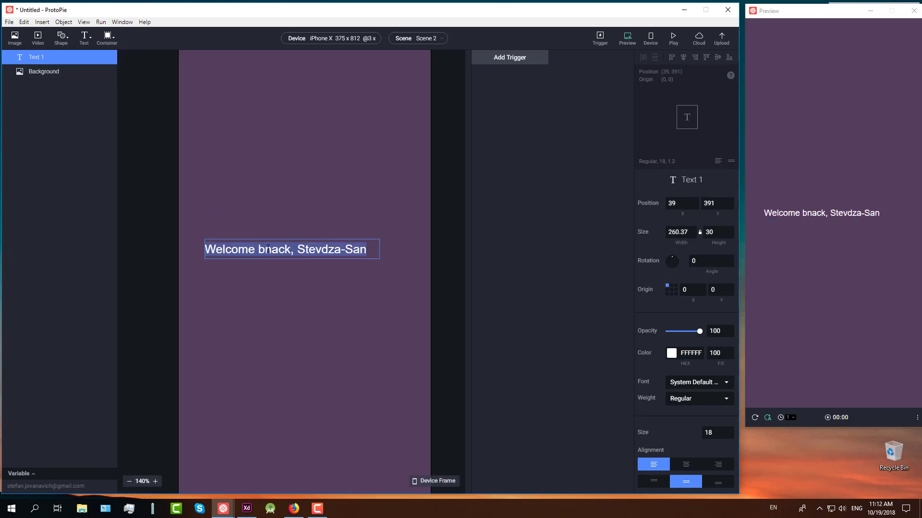
pyautogui.click(265, 249)
pyautogui.moveTo(265, 249); pyautogui.dragTo(271, 252)
pyautogui.press('BackSpace')
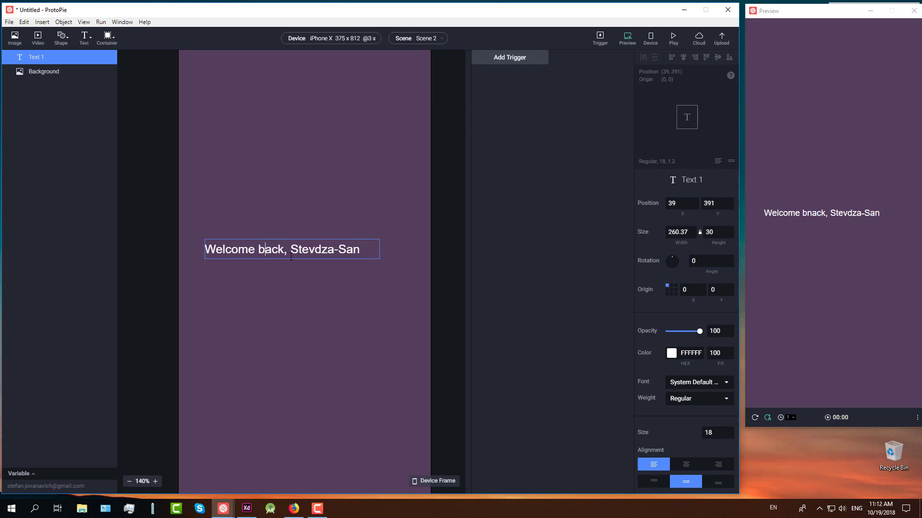
pyautogui.click(158, 194)
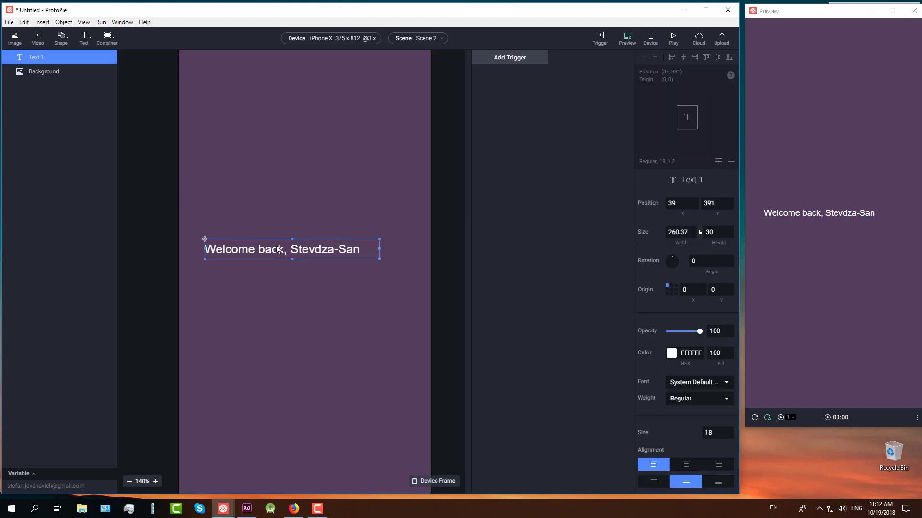
pyautogui.moveTo(288, 250); pyautogui.dragTo(301, 251)
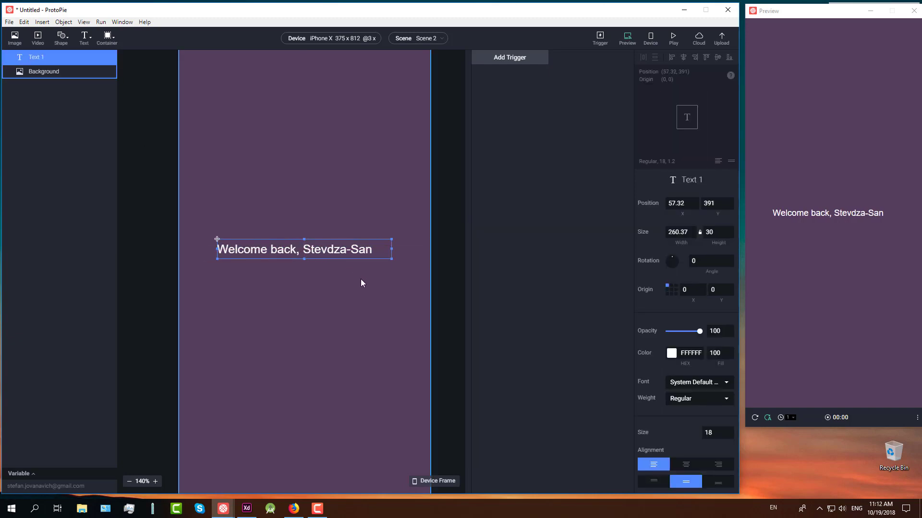
pyautogui.hotkey('ctrl', '0')
pyautogui.click(419, 268)
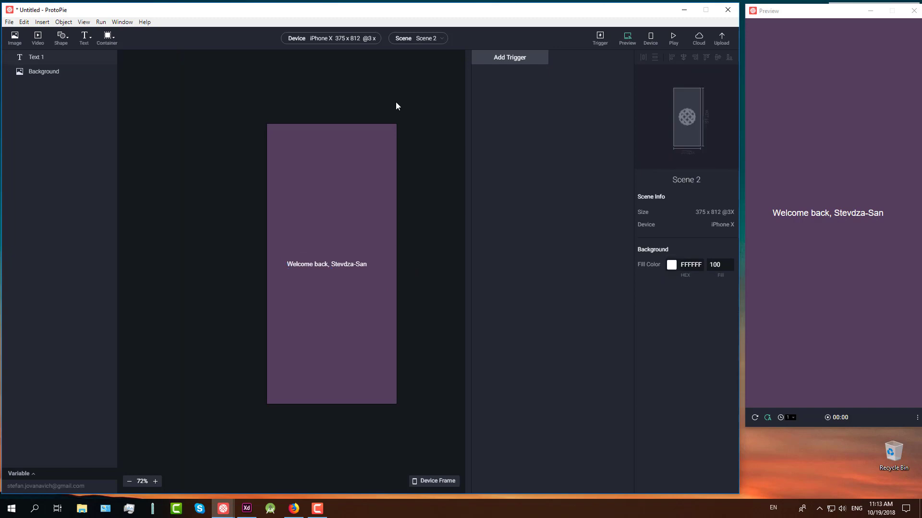
# Back in Scene 1, add a Jump response to Scene 2 on the Login tap.
pyautogui.click(421, 38)
pyautogui.click(418, 56)
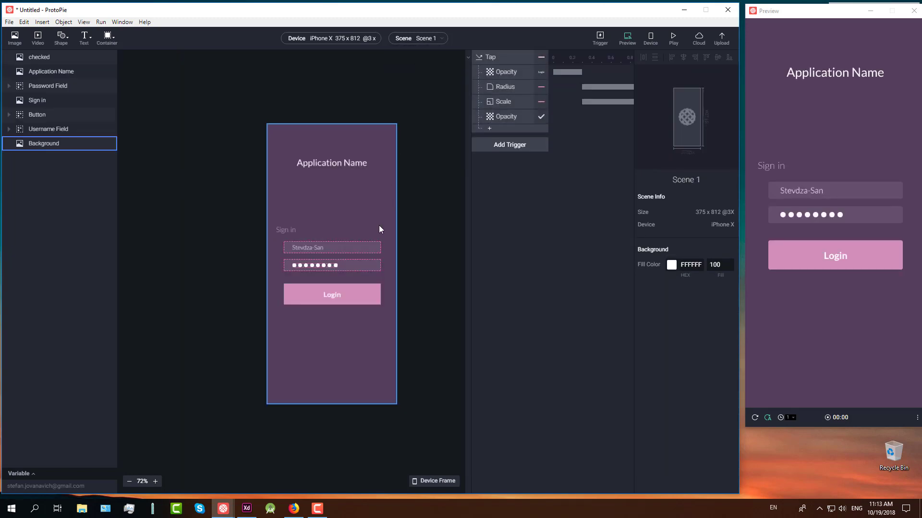
pyautogui.click(489, 128)
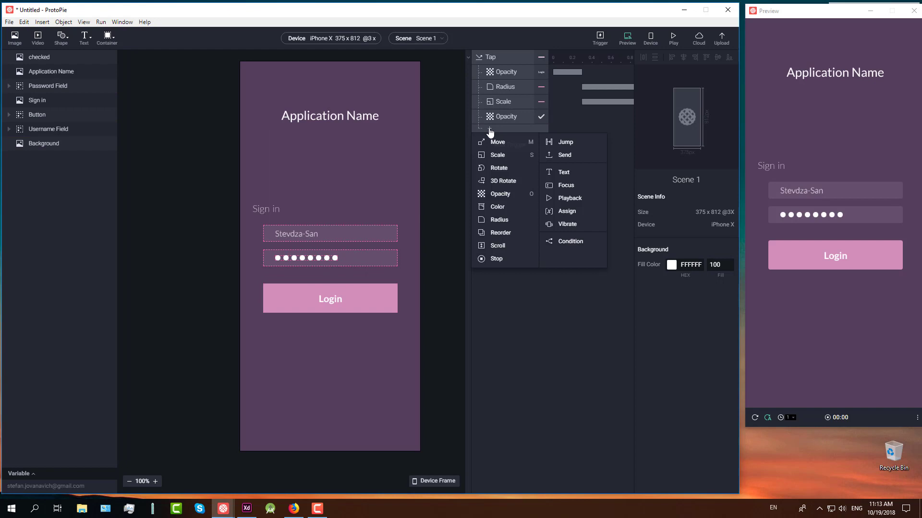
pyautogui.click(565, 142)
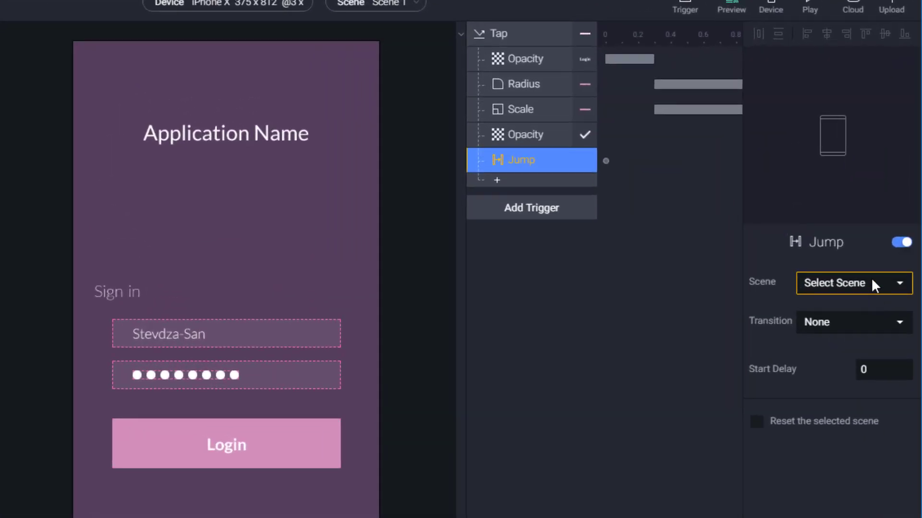
pyautogui.click(709, 203)
pyautogui.click(846, 342)
# Give the jump a Slide In transition with a 0.3 s start delay.
pyautogui.click(851, 320)
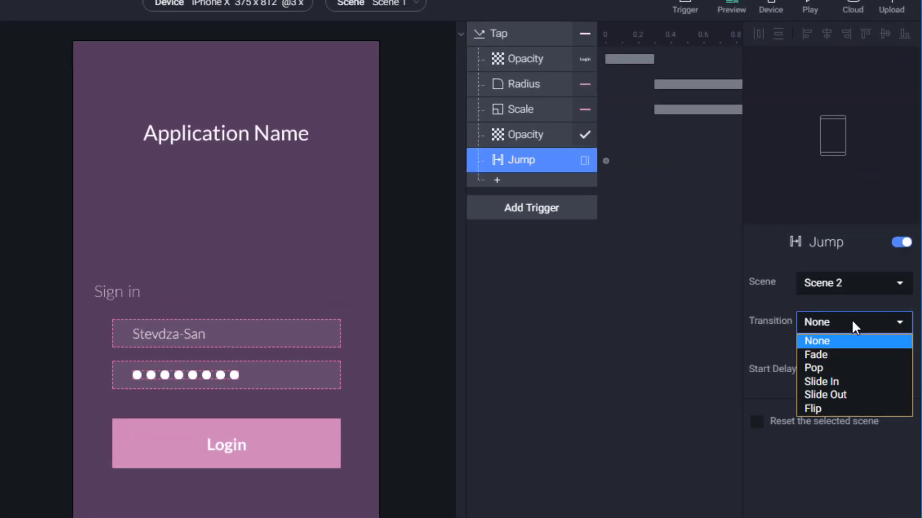
pyautogui.click(840, 382)
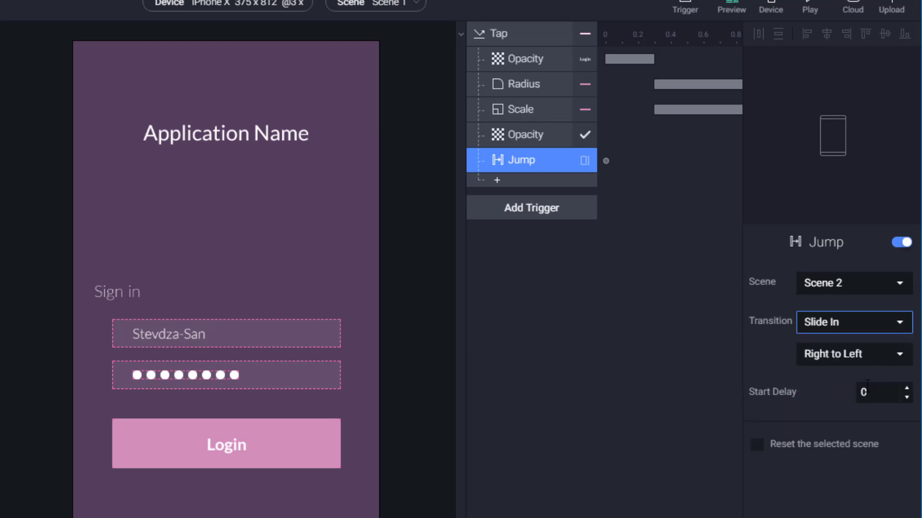
pyautogui.click(876, 395)
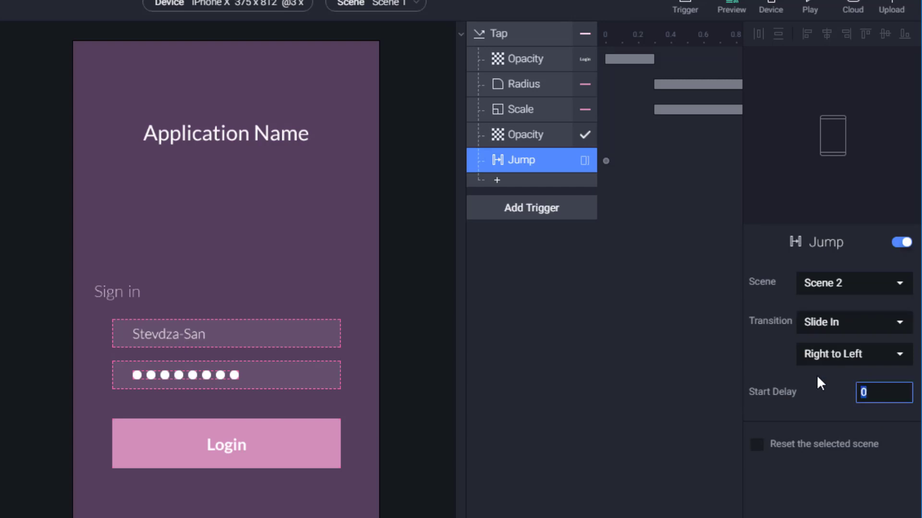
pyautogui.write('0.3')
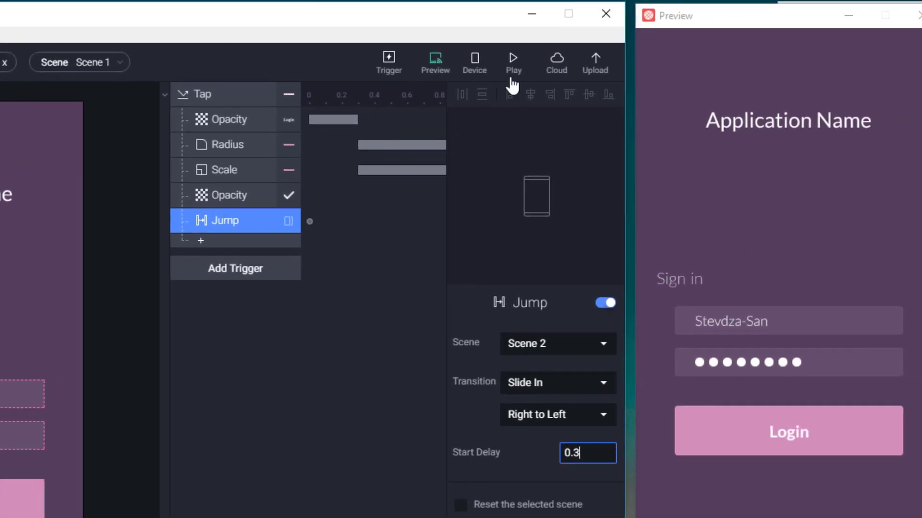
# Preview the Login tap, then change the jump's start delay to 1.5 s.
pyautogui.click(872, 439)
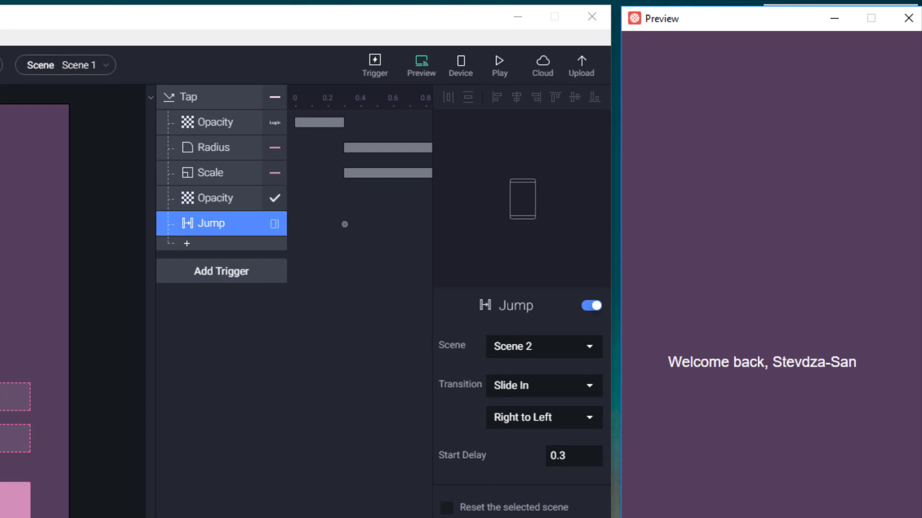
pyautogui.click(215, 204)
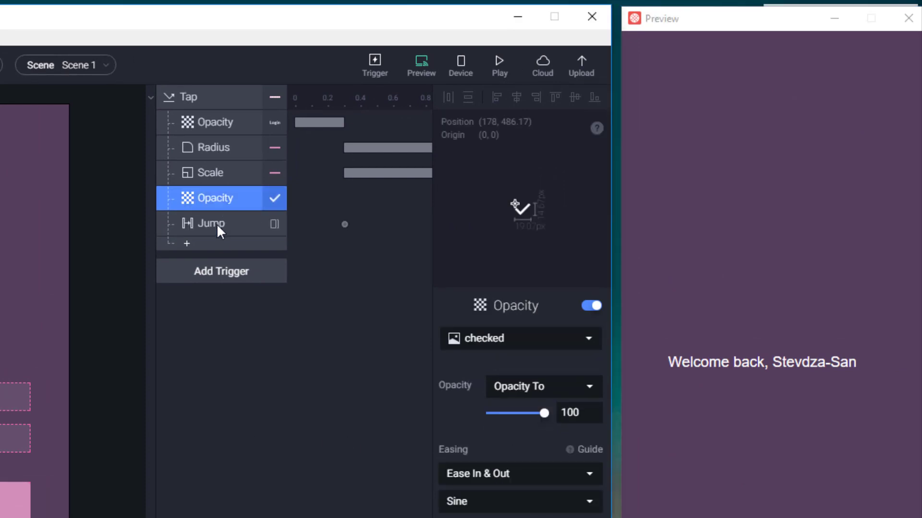
pyautogui.click(211, 224)
pyautogui.moveTo(571, 456); pyautogui.dragTo(465, 439)
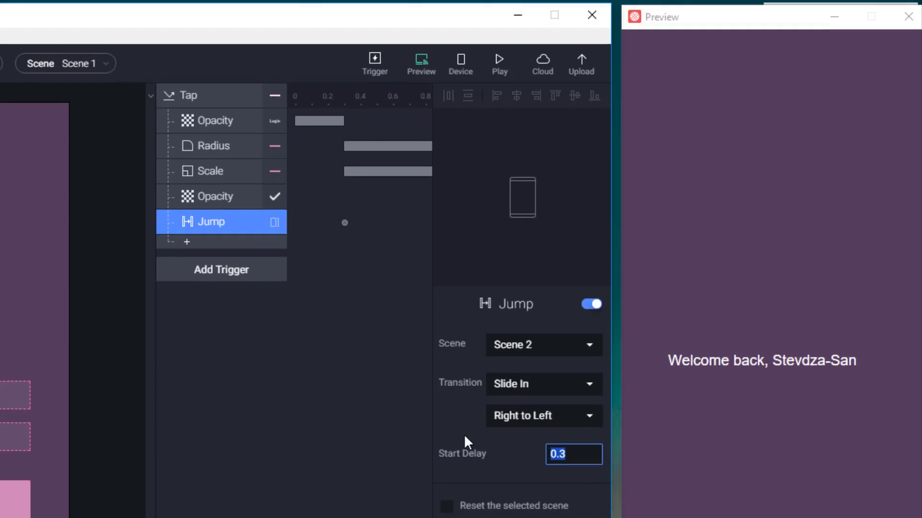
pyautogui.write('1.5')
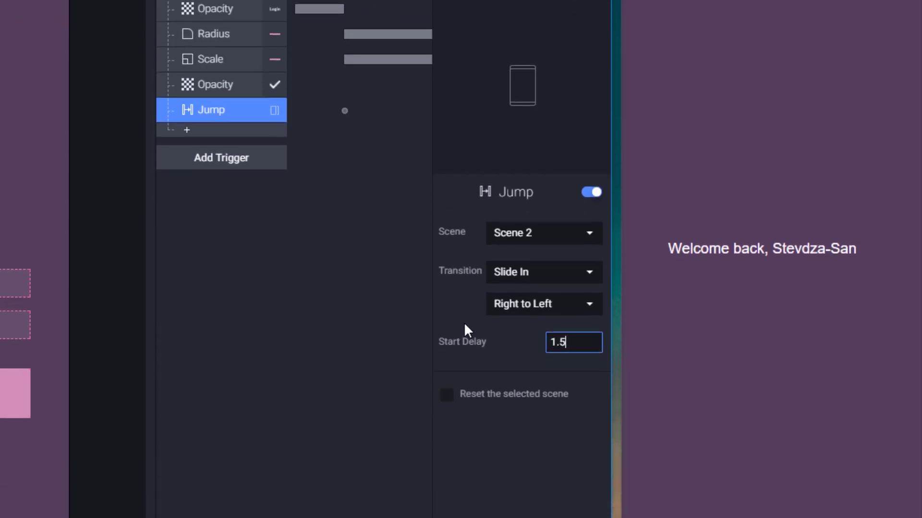
pyautogui.press('Return')
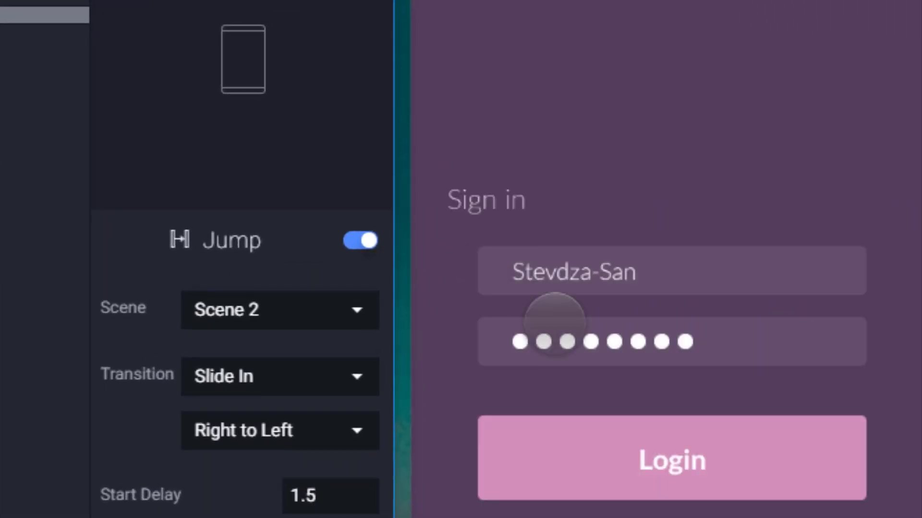